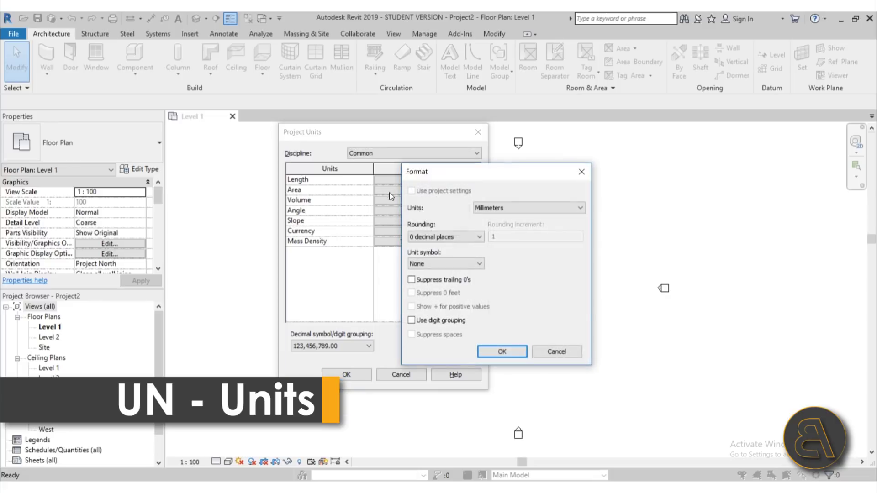
Set the project's length units to centimeters and apply the unit settings
{"action": "left_click", "coordinate": [529, 208]}
{"action": "left_click", "coordinate": [501, 262]}
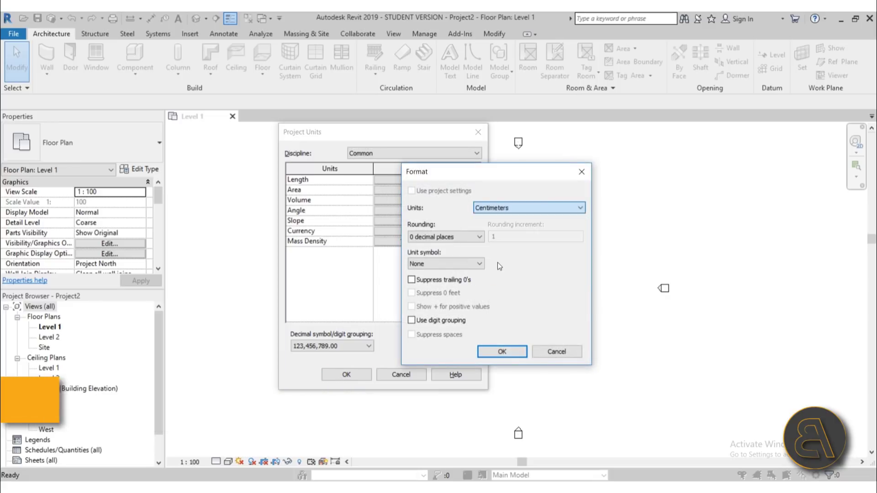
{"action": "left_click", "coordinate": [502, 351]}
{"action": "left_click", "coordinate": [347, 375]}
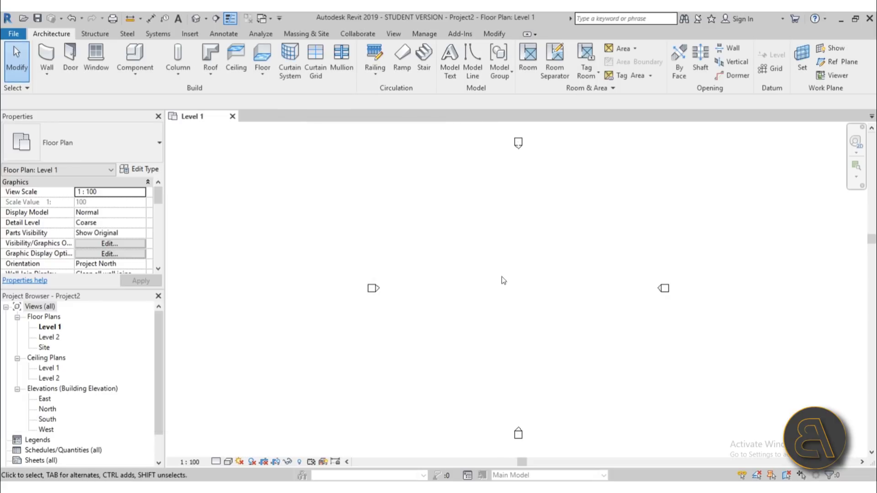
Draw a rectangle of Generic - 200mm walls between the elevation markers on Level 1, with an unconnected height of 800
{"action": "left_click", "coordinate": [47, 55]}
{"action": "left_click", "coordinate": [467, 49]}
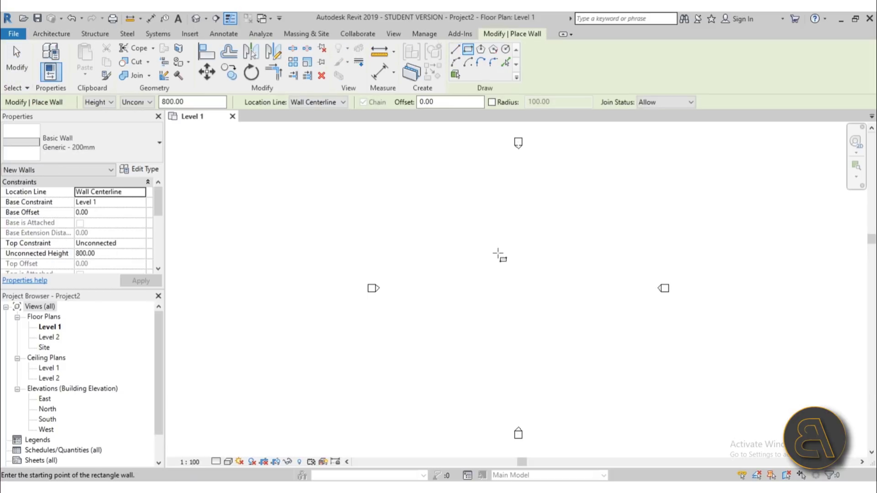
{"action": "left_click", "coordinate": [492, 256]}
{"action": "left_click", "coordinate": [561, 307]}
{"action": "scroll", "coordinate": [561, 292], "scroll_direction": "up", "scroll_amount": 4}
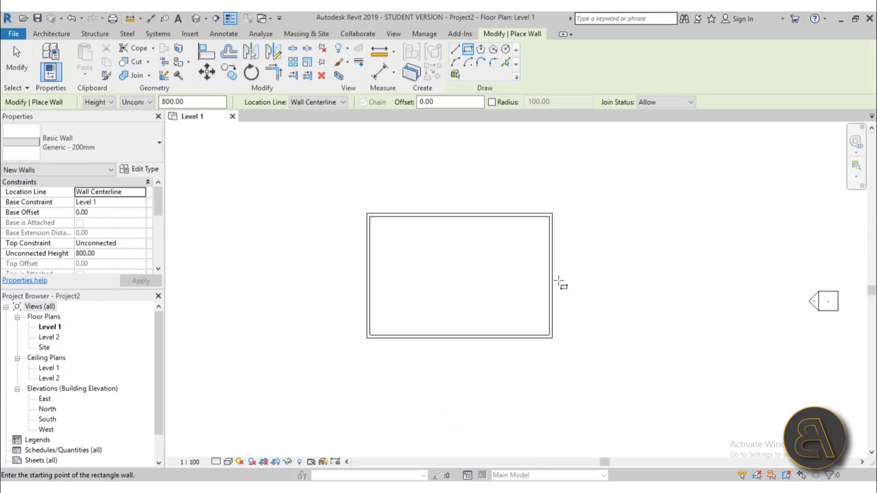
{"action": "key", "text": "Escape"}
{"action": "key", "text": "Escape"}
{"action": "scroll", "coordinate": [407, 174], "scroll_direction": "down", "scroll_amount": 1}
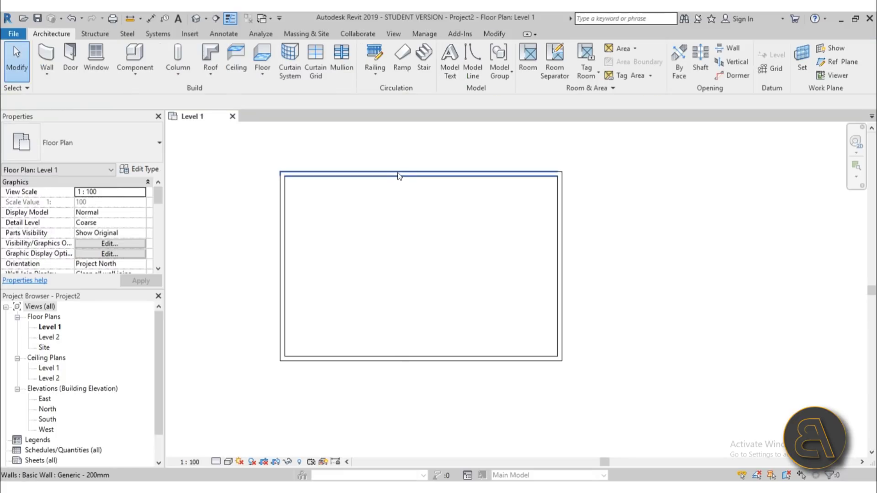
{"action": "scroll", "coordinate": [393, 247], "scroll_direction": "up", "scroll_amount": 2}
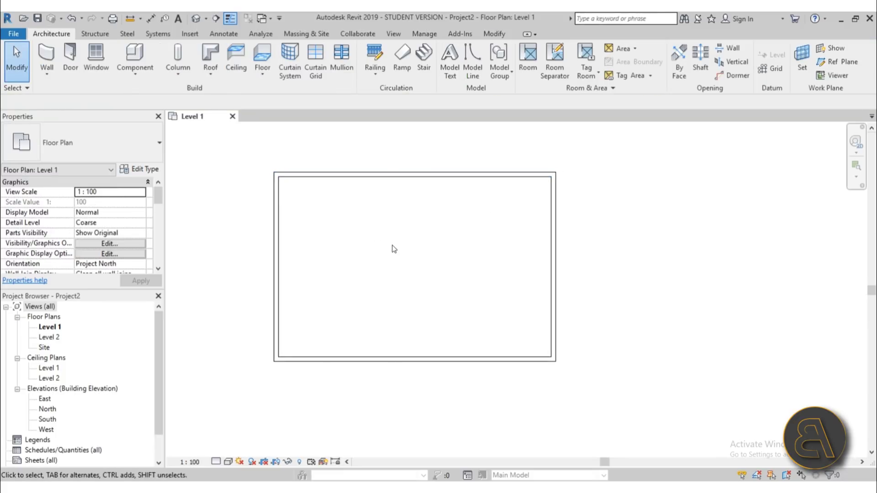
{"action": "middle_click_drag", "start_coordinate": [380, 238], "coordinate": [380, 245]}
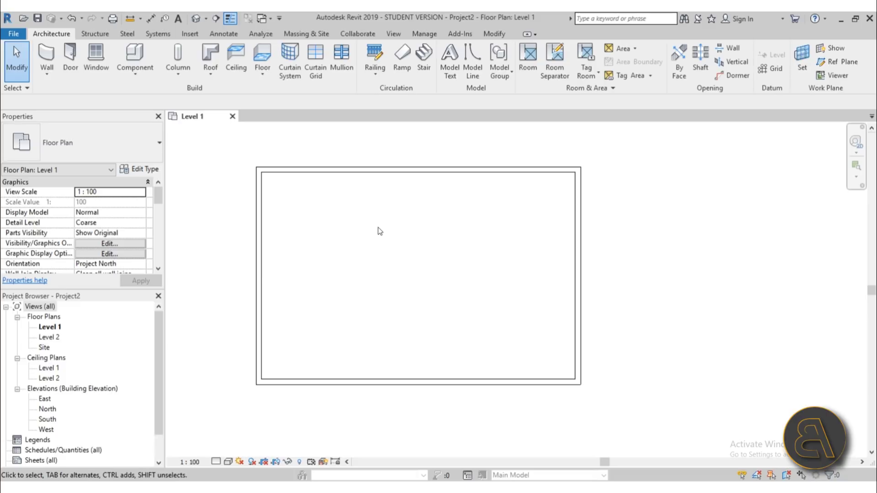
Place an automatic 600 x 1200mm grid compound ceiling inside the walled room on Level 1 at a height offset of 260
{"action": "left_click", "coordinate": [251, 57]}
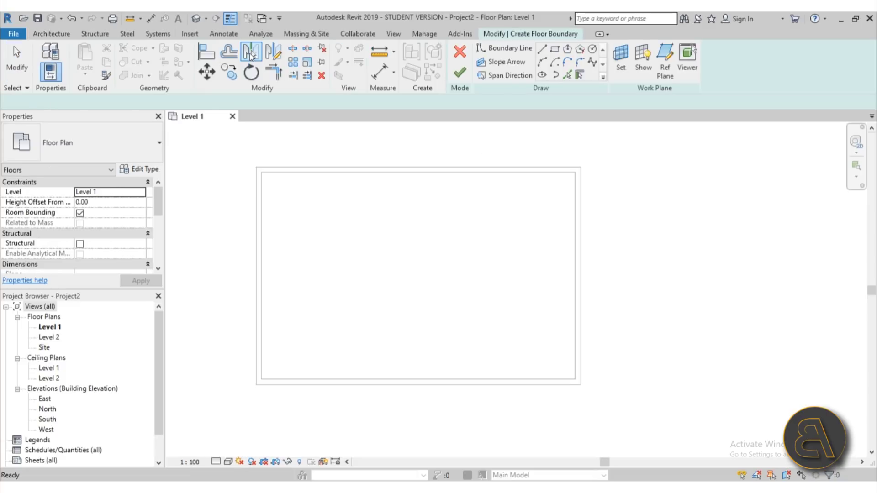
{"action": "left_click", "coordinate": [459, 54]}
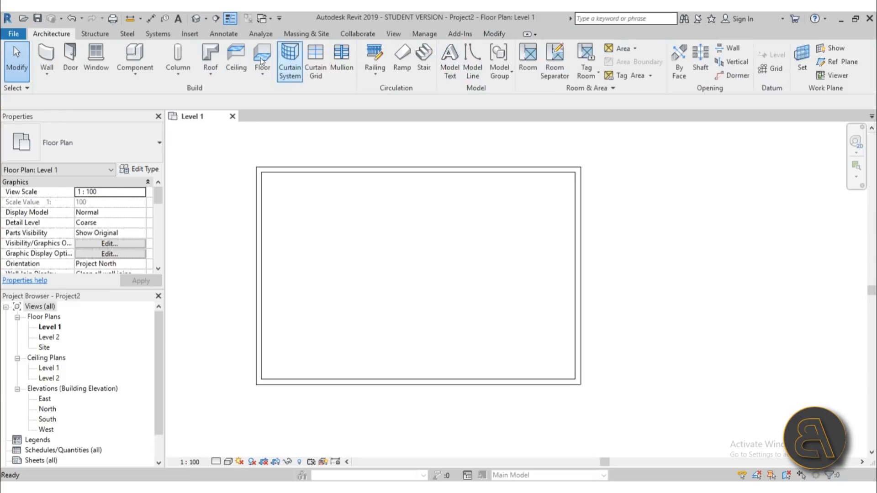
{"action": "left_click", "coordinate": [236, 59]}
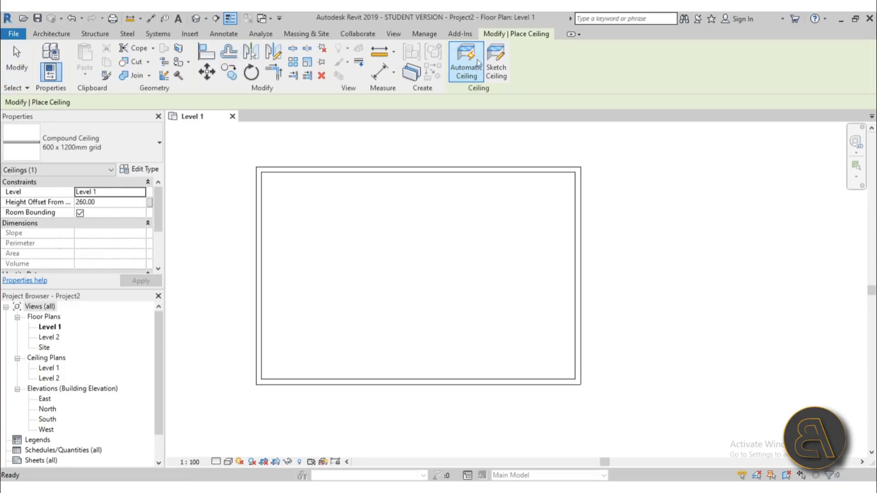
{"action": "left_click", "coordinate": [403, 248]}
{"action": "key", "text": "Escape"}
{"action": "key", "text": "Escape"}
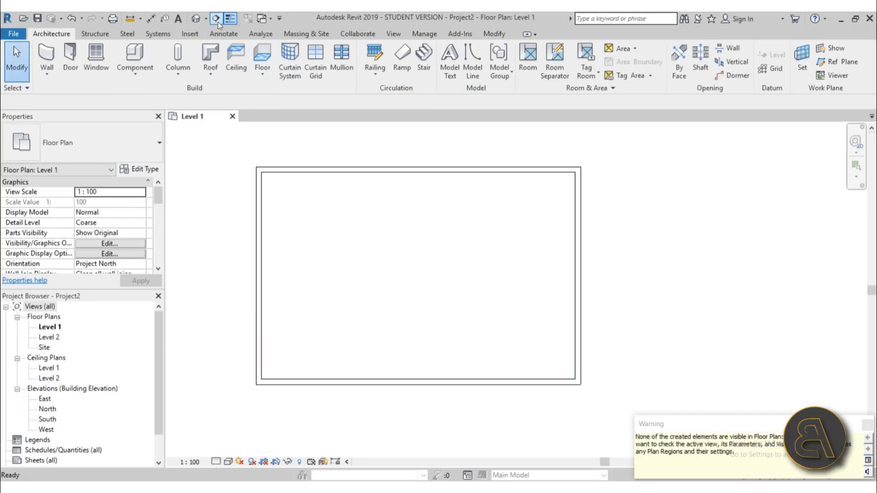
Examine the new ceiling in the 3D view and in the Level 1 ceiling plan
{"action": "left_click", "coordinate": [196, 21]}
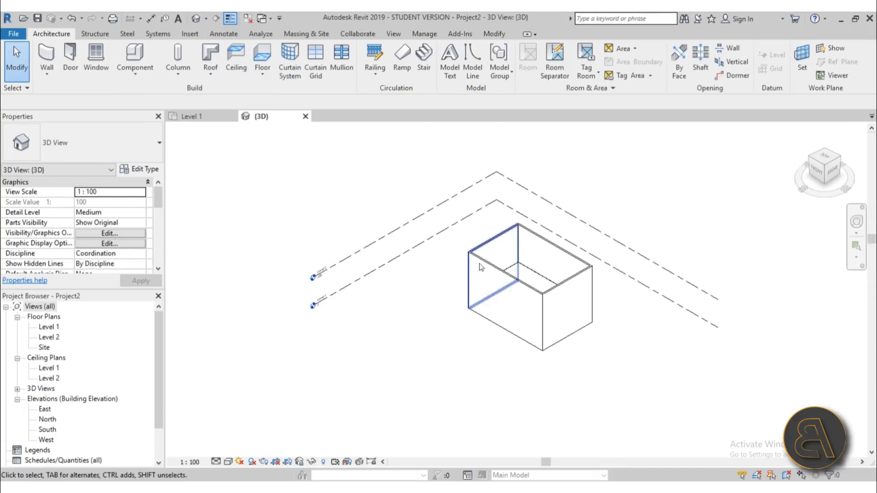
{"action": "left_click", "coordinate": [530, 267]}
{"action": "middle_click_drag", "start_coordinate": [481, 374], "coordinate": [462, 373], "text": "shift"}
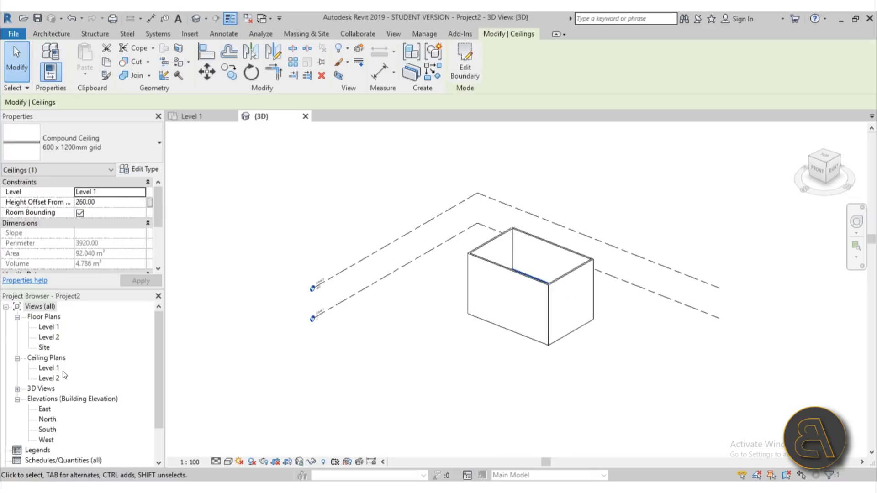
{"action": "double_click", "coordinate": [49, 368]}
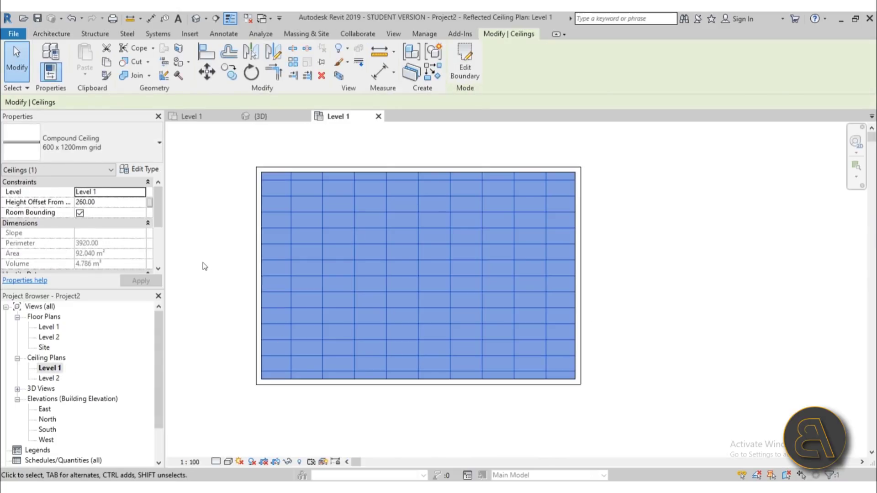
{"action": "left_click", "coordinate": [204, 266]}
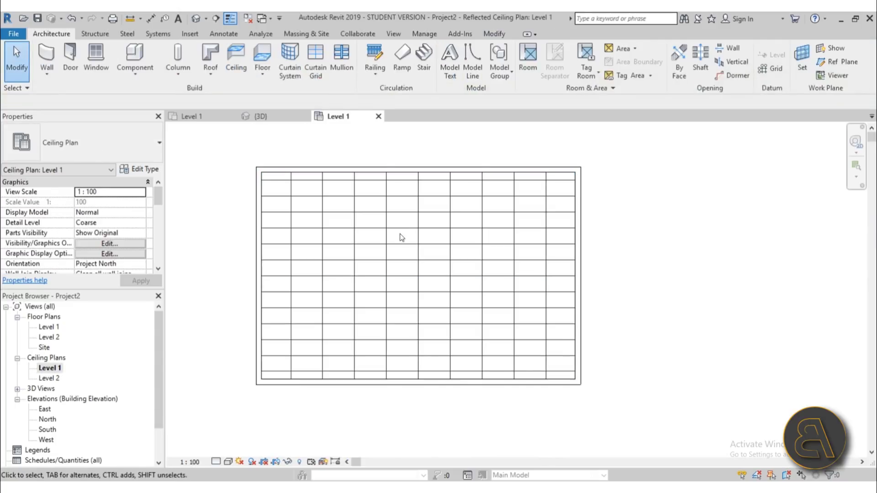
{"action": "left_click", "coordinate": [400, 178]}
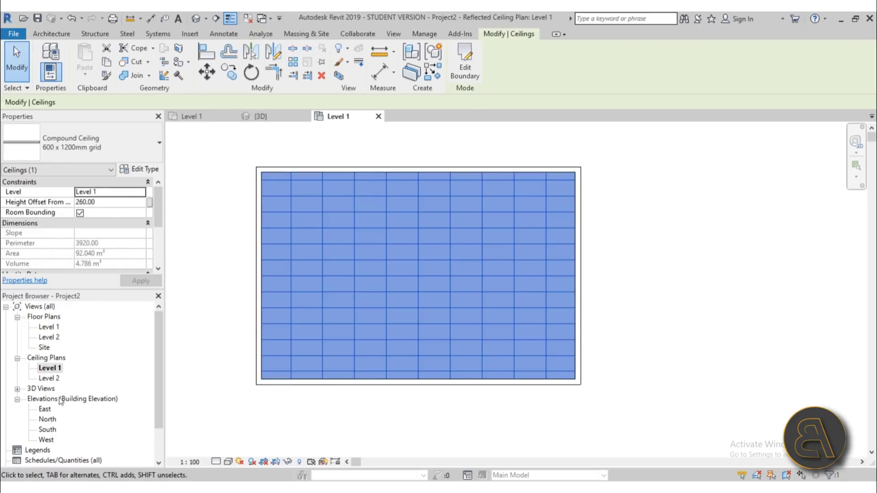
{"action": "left_click", "coordinate": [196, 18]}
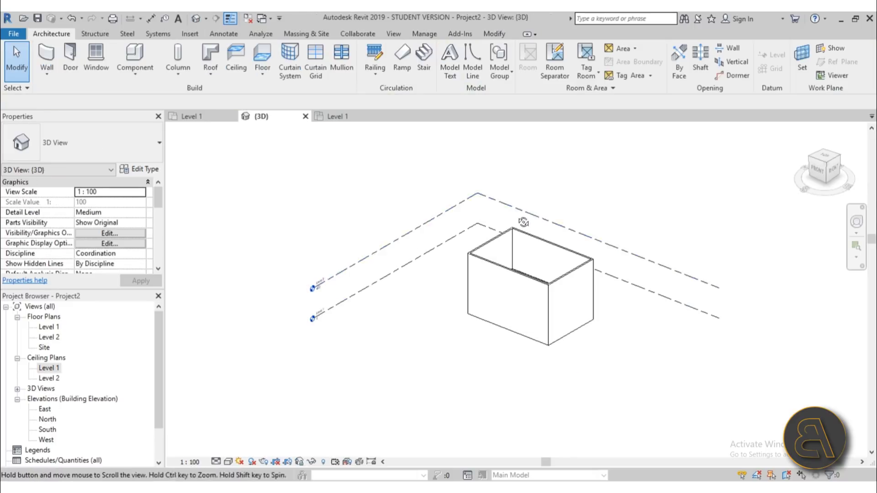
{"action": "scroll", "coordinate": [523, 226], "scroll_direction": "up", "scroll_amount": 5}
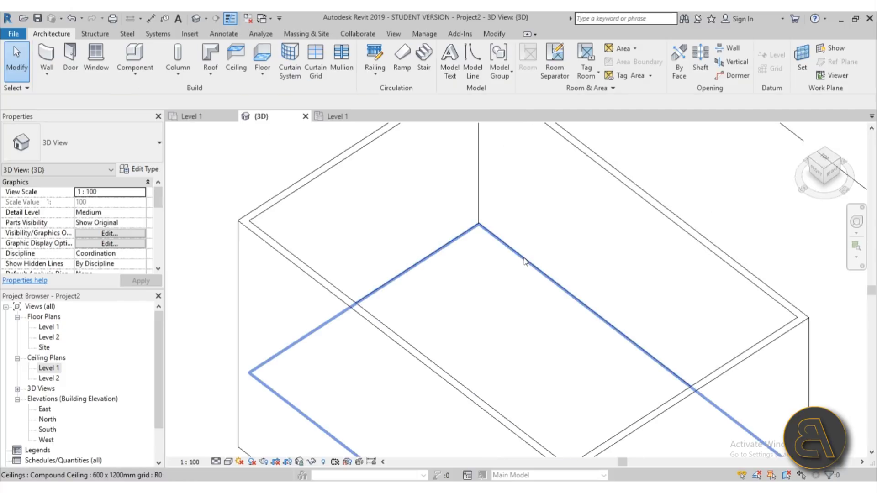
{"action": "left_click", "coordinate": [524, 262]}
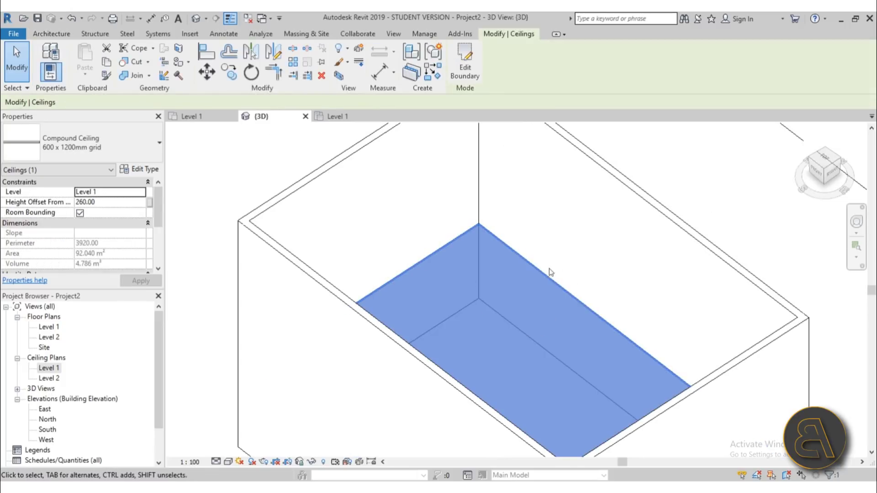
{"action": "key", "text": "Escape"}
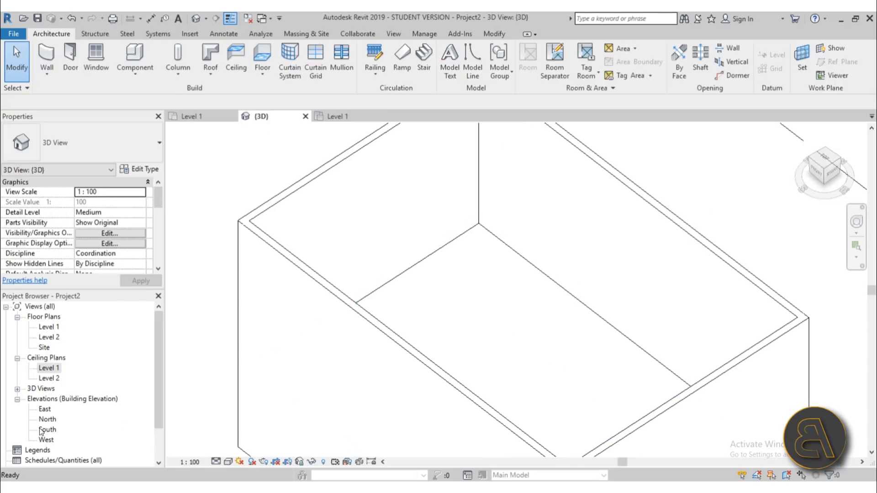
Create a vertical building section through the room in the Level 1 floor plan, crossing the upper and lower walls
{"action": "double_click", "coordinate": [57, 328]}
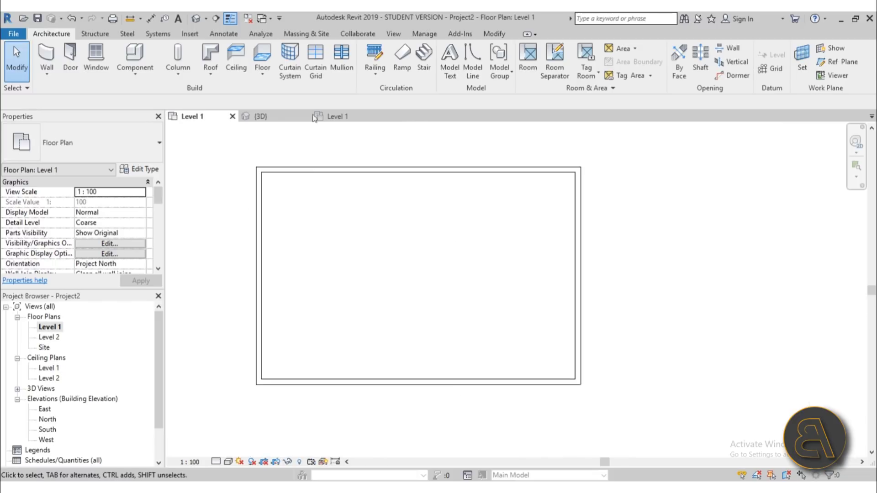
{"action": "left_click", "coordinate": [216, 18]}
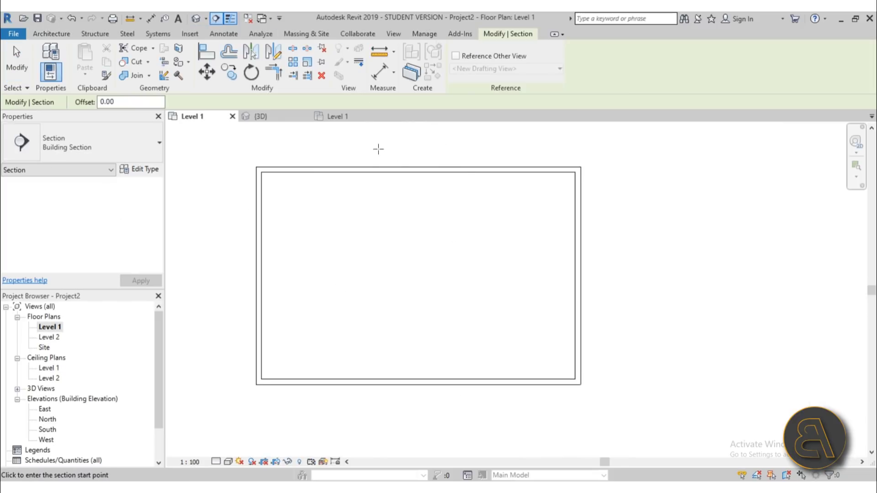
{"action": "left_click", "coordinate": [379, 149]}
{"action": "left_click", "coordinate": [378, 394]}
{"action": "key", "text": "Escape"}
{"action": "key", "text": "Escape"}
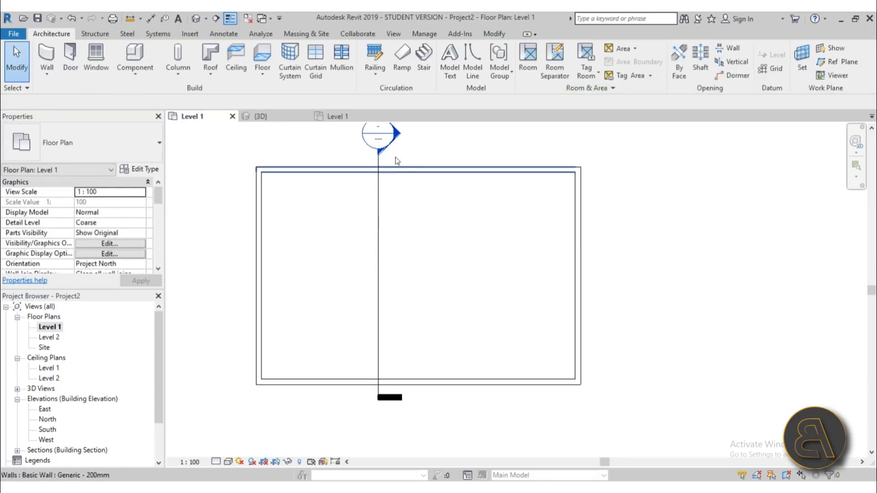
Open the new building section and set its detail level to Fine to show the ceiling's layers
{"action": "double_click", "coordinate": [396, 133]}
{"action": "scroll", "coordinate": [415, 322], "scroll_direction": "up", "scroll_amount": 3}
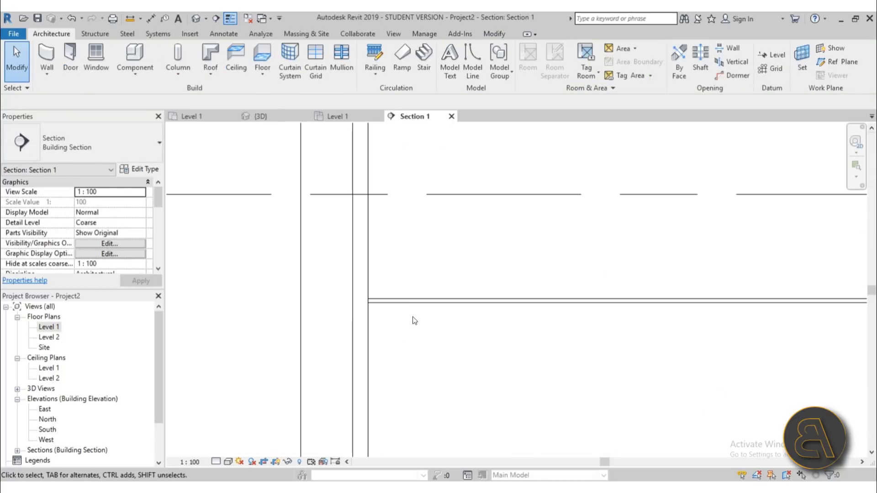
{"action": "left_click", "coordinate": [386, 301]}
{"action": "scroll", "coordinate": [386, 320], "scroll_direction": "down", "scroll_amount": 2}
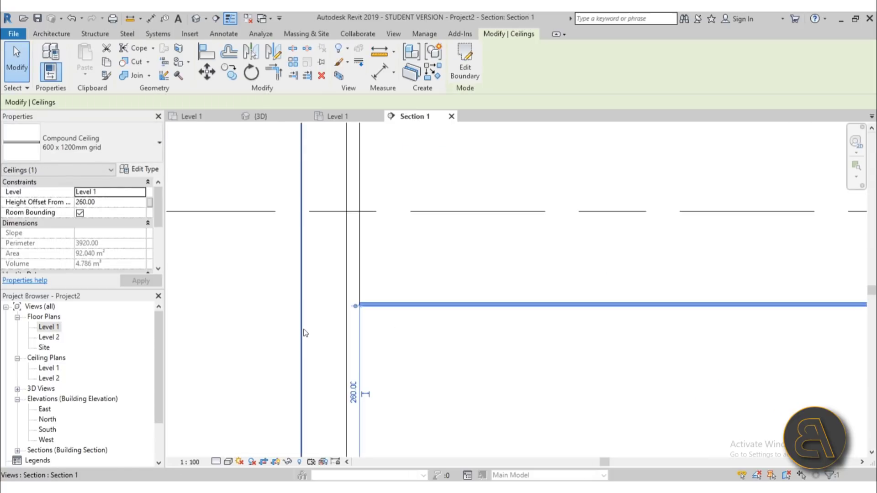
{"action": "left_click", "coordinate": [216, 461]}
{"action": "left_click", "coordinate": [245, 450]}
{"action": "key", "text": "Escape"}
{"action": "scroll", "coordinate": [308, 279], "scroll_direction": "up", "scroll_amount": 2}
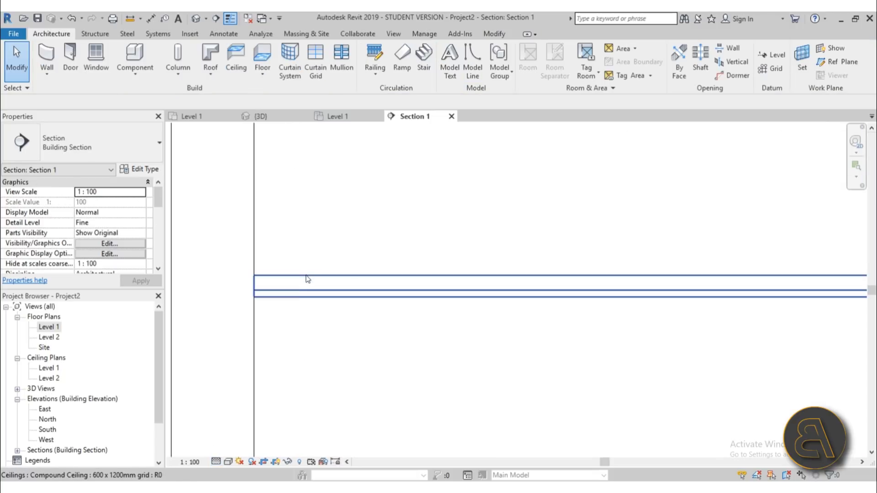
Change the ceiling's type to the compound ceiling GWB on Mtl Stud in the section view
{"action": "left_click", "coordinate": [287, 293]}
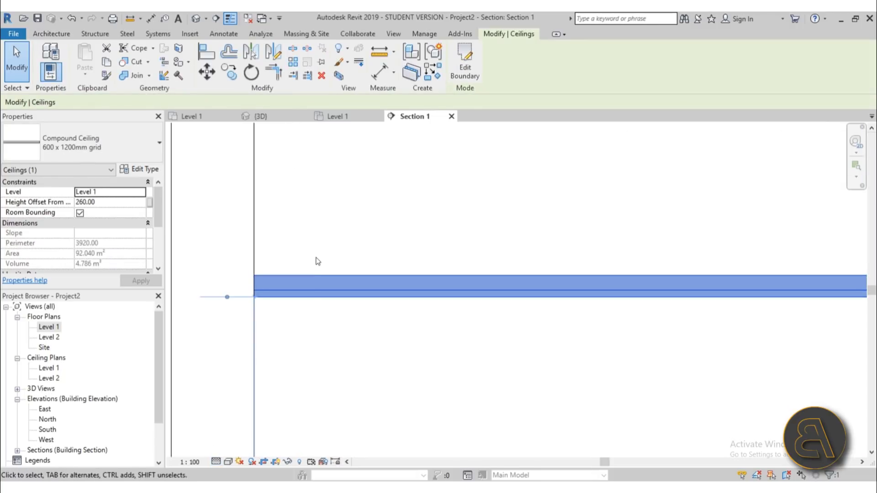
{"action": "left_click", "coordinate": [108, 149]}
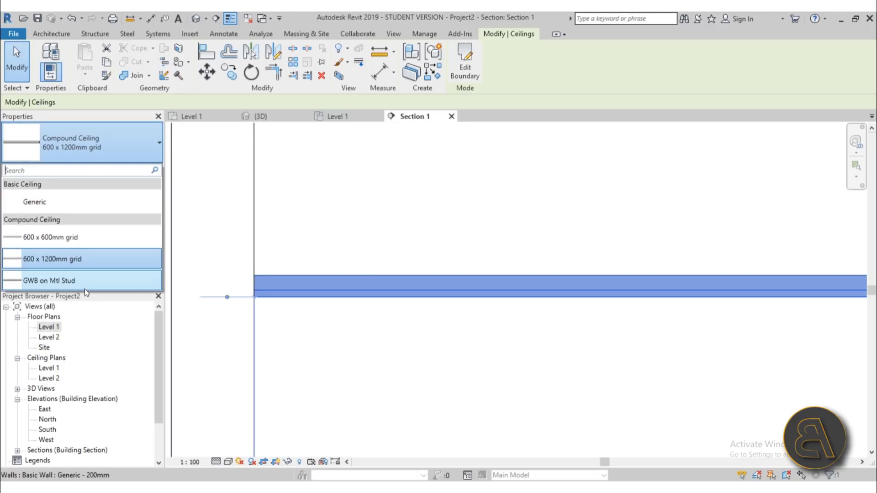
{"action": "left_click", "coordinate": [51, 280]}
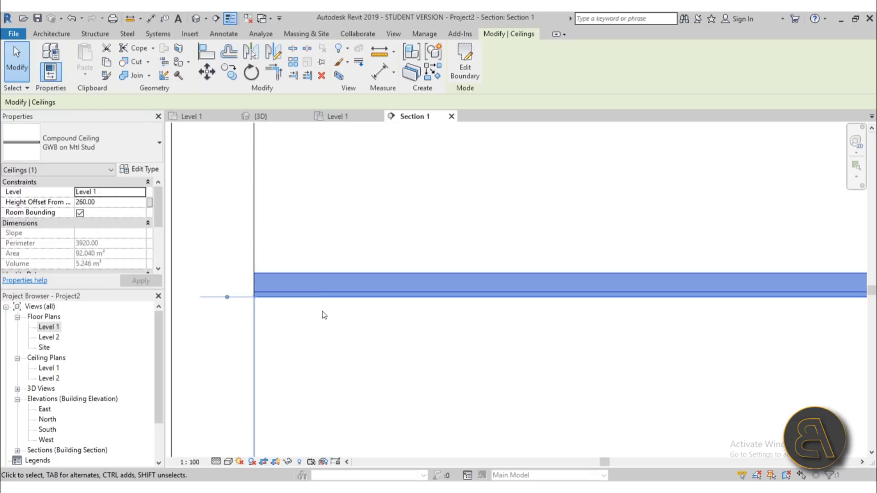
Examine the underside of the ceiling and its surface pattern in the 3D view
{"action": "left_click", "coordinate": [195, 18]}
{"action": "scroll", "coordinate": [515, 239], "scroll_direction": "down", "scroll_amount": 2}
{"action": "left_click", "coordinate": [491, 251]}
{"action": "scroll", "coordinate": [530, 295], "scroll_direction": "down", "scroll_amount": 3}
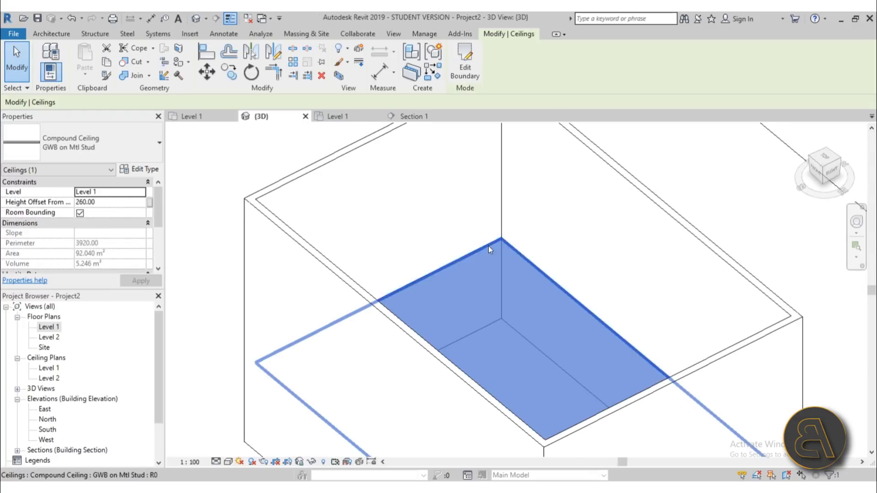
{"action": "middle_click_drag", "start_coordinate": [531, 295], "coordinate": [612, 106], "text": "shift"}
{"action": "middle_click_drag", "start_coordinate": [554, 288], "coordinate": [522, 170], "text": "shift"}
{"action": "scroll", "coordinate": [522, 170], "scroll_direction": "up", "scroll_amount": 4}
{"action": "middle_click_drag", "start_coordinate": [507, 438], "coordinate": [489, 366]}
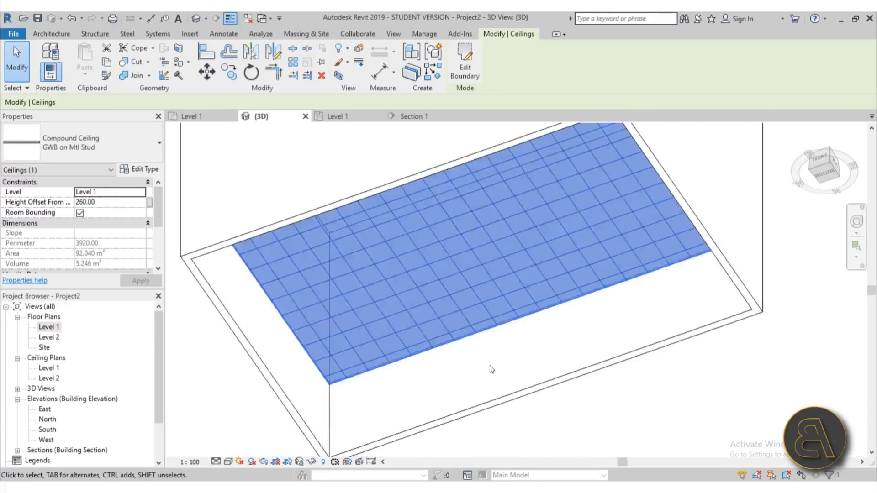
{"action": "key", "text": "Escape"}
{"action": "scroll", "coordinate": [451, 310], "scroll_direction": "up", "scroll_amount": 2}
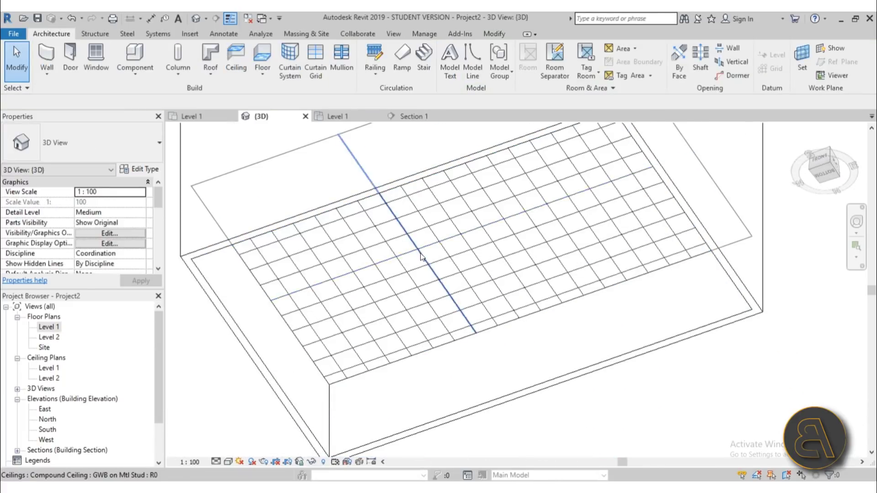
Delete the GWB on Mtl Stud compound ceiling from the room in the 3D view
{"action": "left_click", "coordinate": [422, 273]}
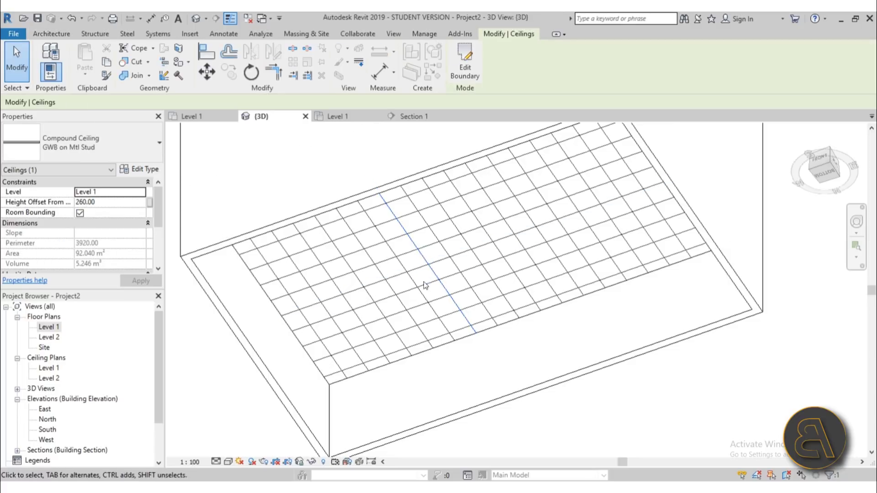
{"action": "left_click", "coordinate": [470, 364]}
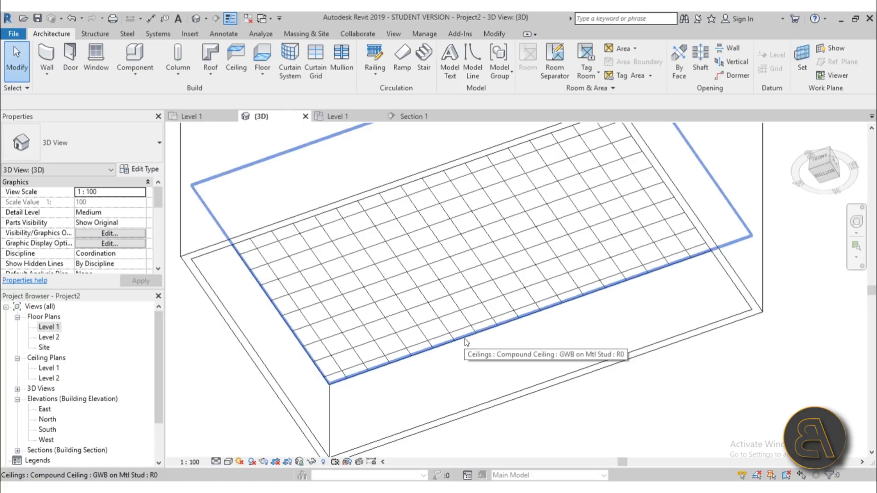
{"action": "left_click", "coordinate": [467, 342]}
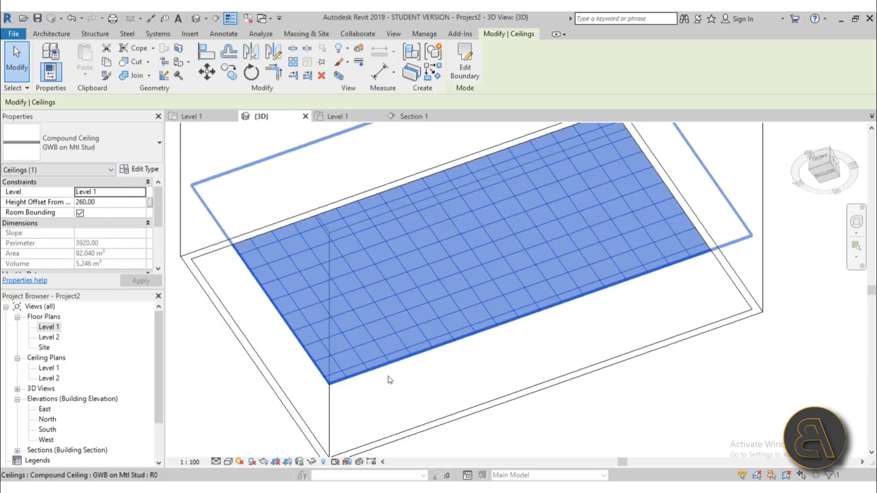
{"action": "key", "text": "Delete"}
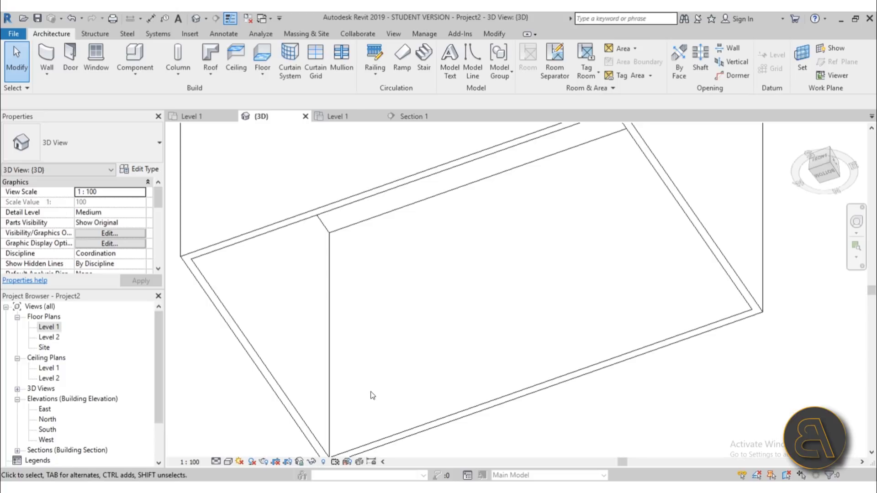
In the Level 1 floor plan, start a footprint roof moved to Level 2 with a base offset of -100
{"action": "double_click", "coordinate": [49, 328]}
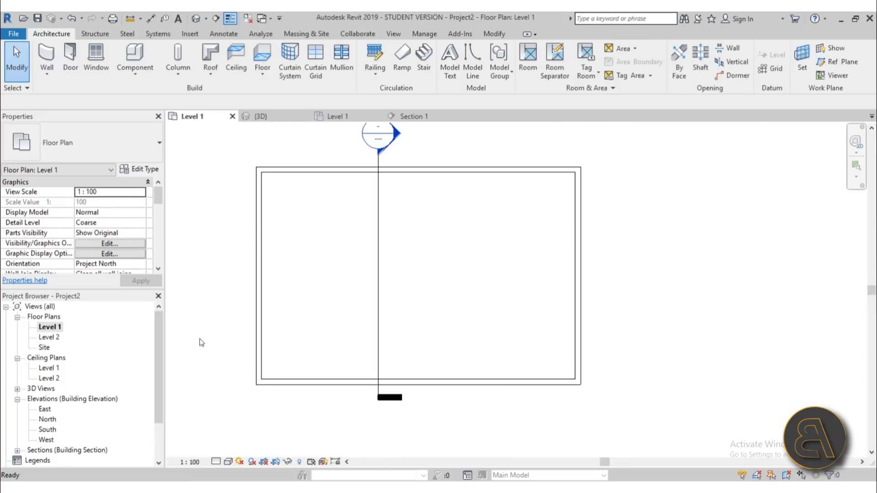
{"action": "left_click", "coordinate": [211, 56]}
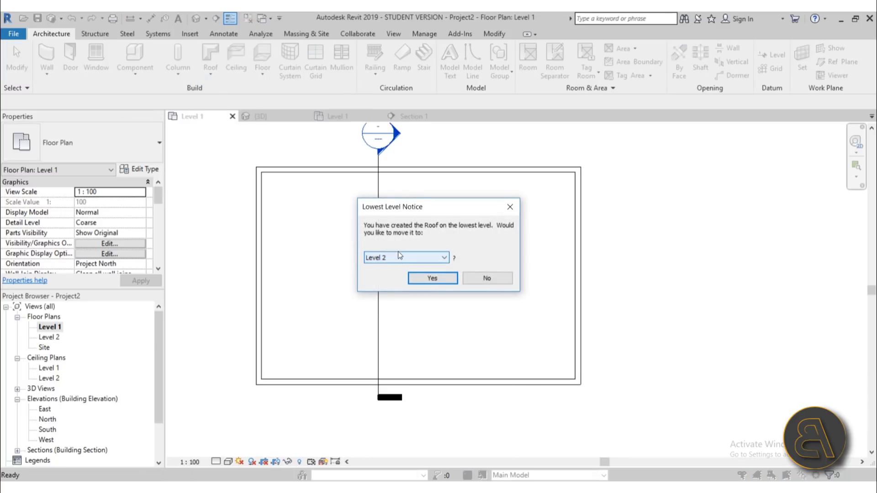
{"action": "left_click", "coordinate": [432, 279]}
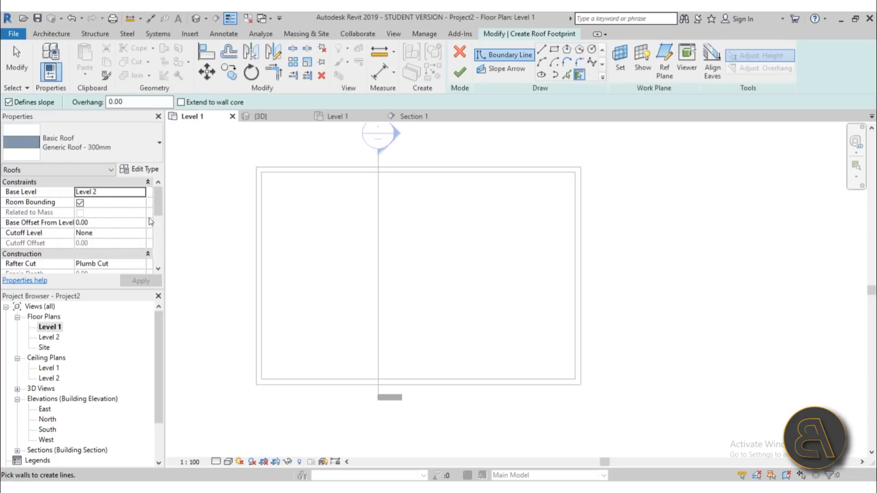
{"action": "left_click", "coordinate": [113, 223]}
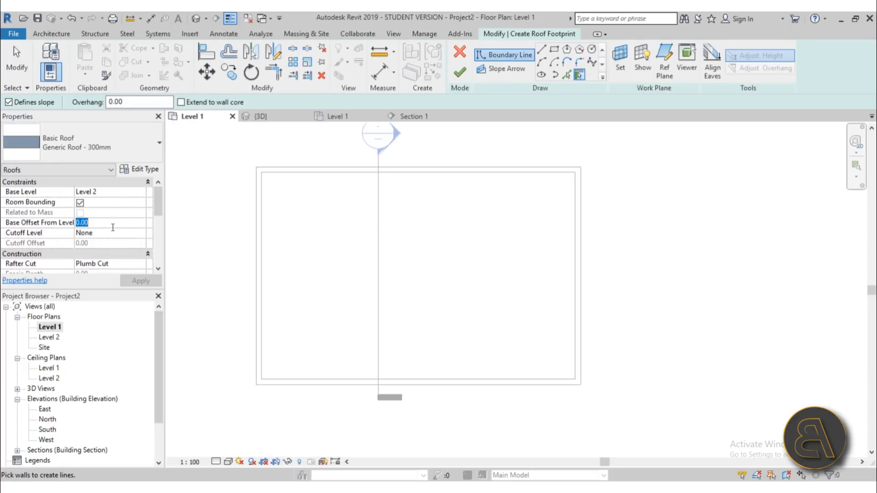
{"action": "type", "text": "-100.00"}
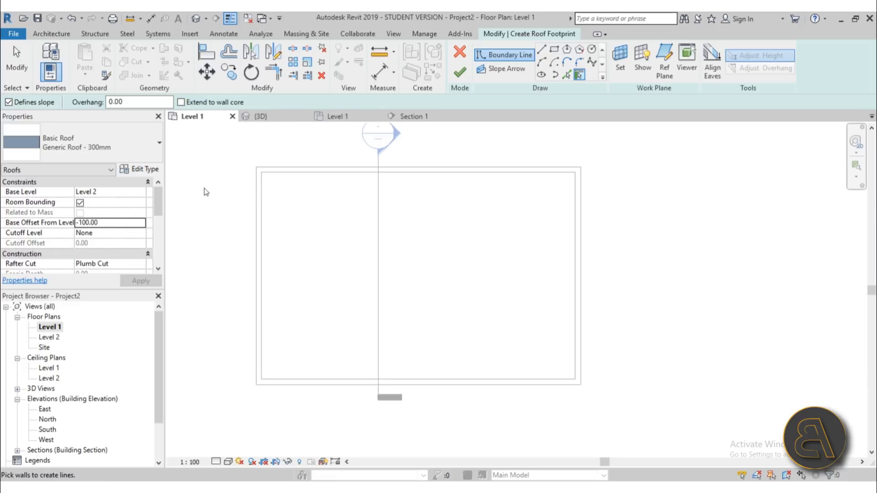
Sketch a rectangular roof boundary between opposite inner wall corners of the room, 1180 by 780
{"action": "left_click", "coordinate": [554, 49]}
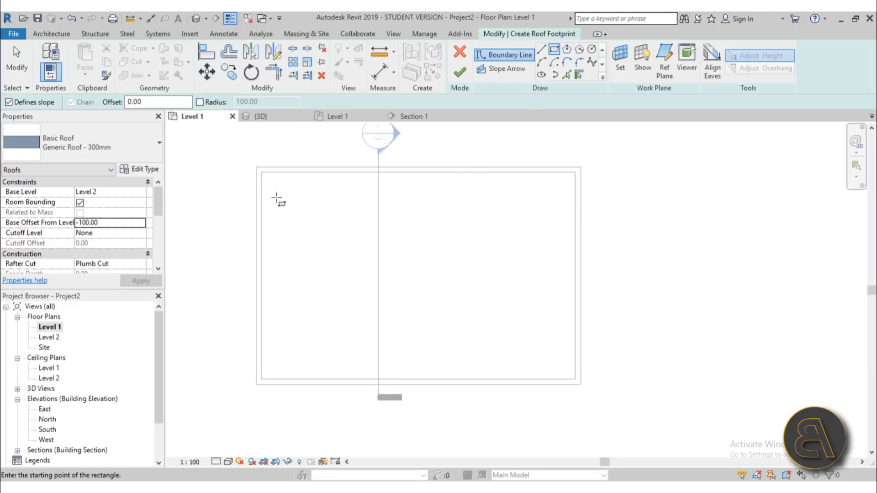
{"action": "left_click", "coordinate": [262, 172]}
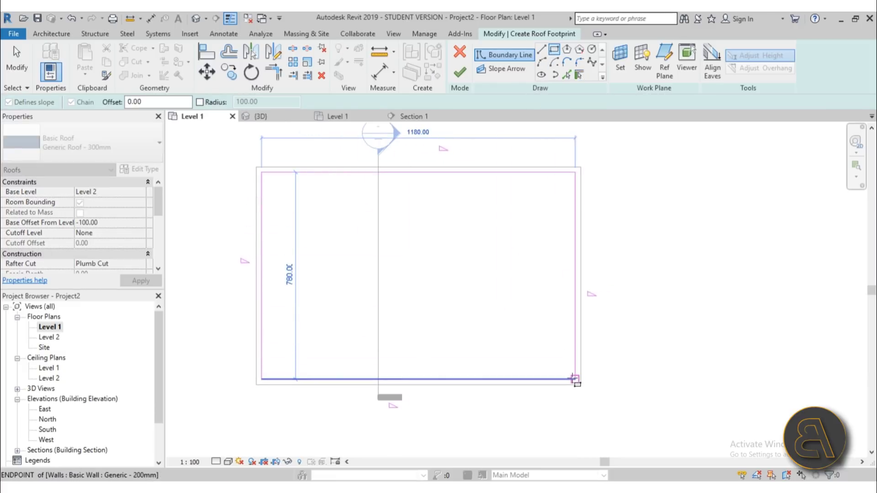
{"action": "left_click", "coordinate": [574, 378]}
{"action": "key", "text": "Escape"}
{"action": "key", "text": "Escape"}
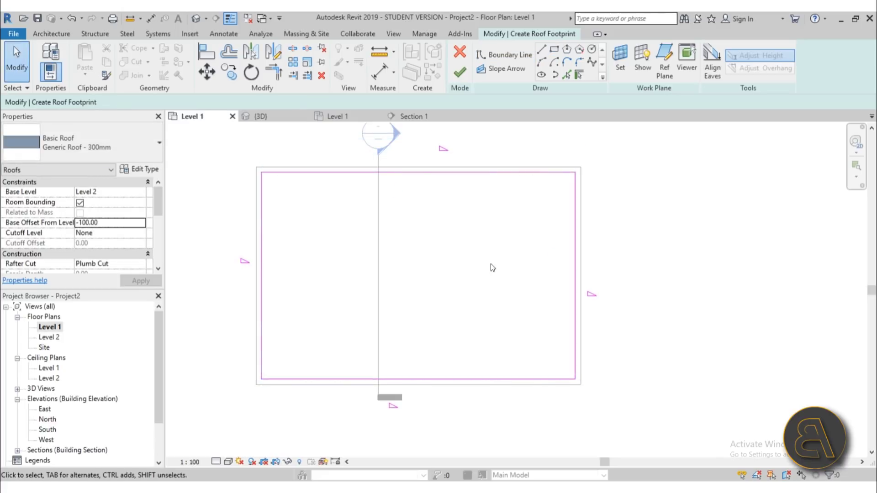
Turn off slope definition for all four roof boundary lines
{"action": "mouse_move", "coordinate": [657, 428]}
{"action": "left_mouse_down"}
{"action": "mouse_move", "coordinate": [256, 170]}
{"action": "mouse_move", "coordinate": [237, 175]}
{"action": "left_mouse_up"}
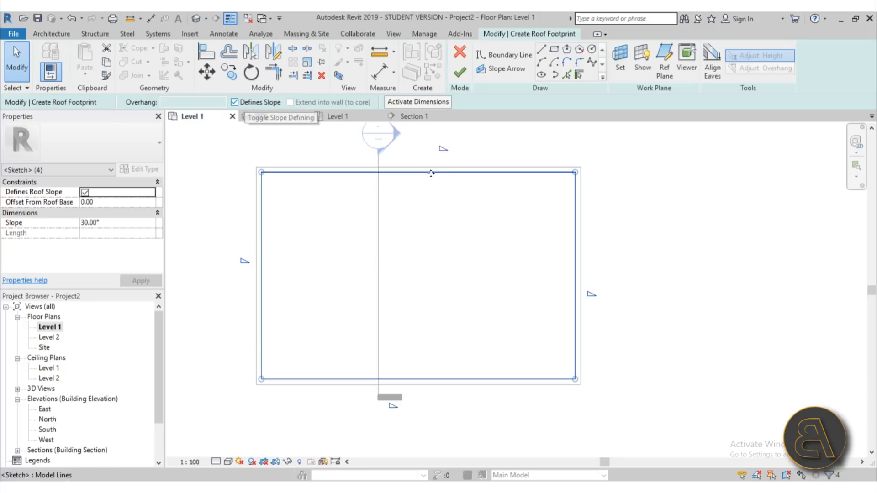
{"action": "left_click", "coordinate": [235, 102]}
{"action": "left_click", "coordinate": [403, 226]}
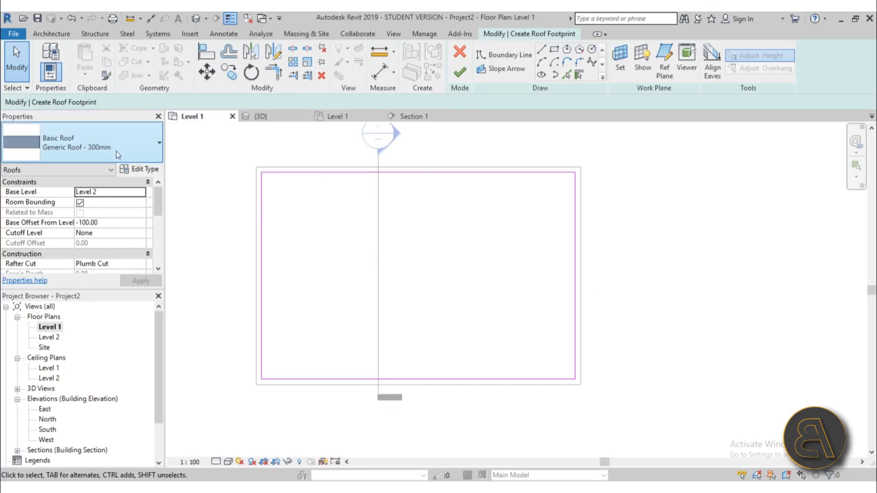
Change the roof's type to Sloped Glazing and finish the footprint sketch
{"action": "left_click", "coordinate": [71, 145]}
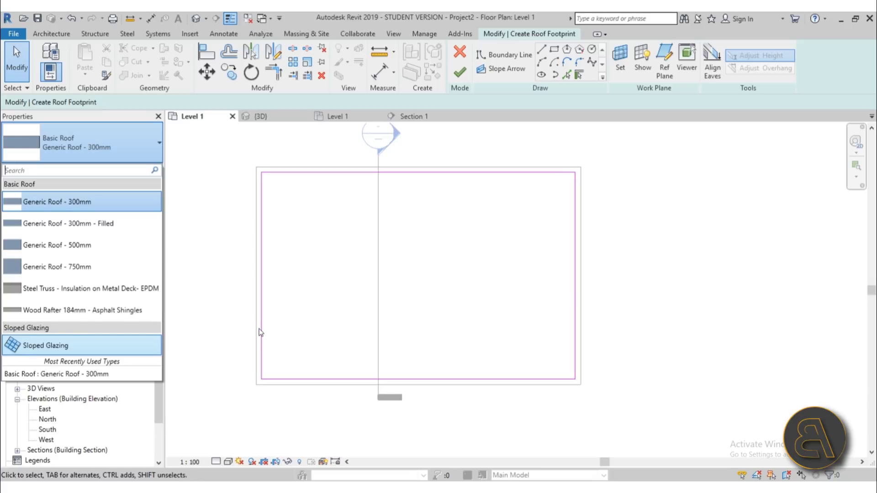
{"action": "left_click", "coordinate": [51, 347]}
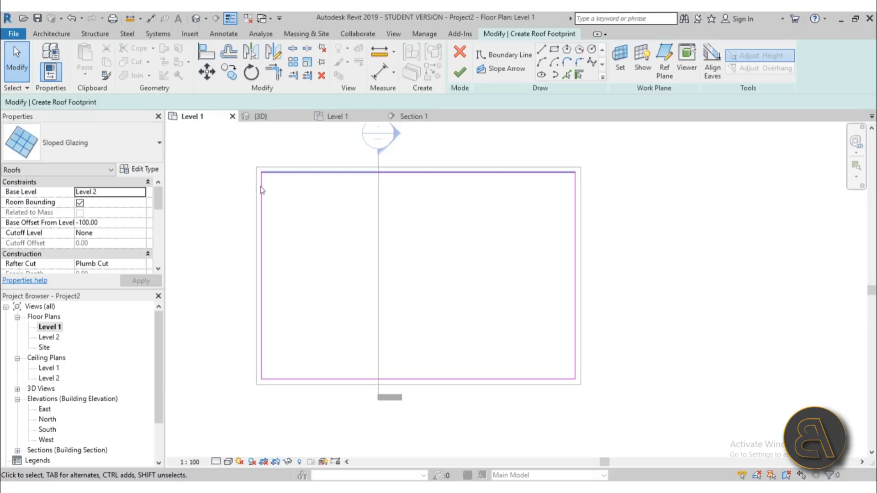
{"action": "left_click", "coordinate": [460, 72]}
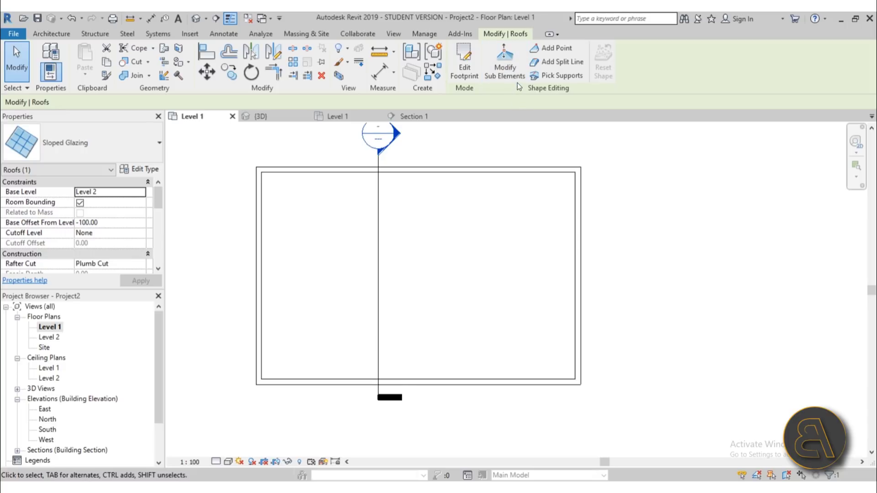
In the Sloped Glazing type properties, set the Grid 1 layout to Fixed Distance with a spacing of 60
{"action": "left_click", "coordinate": [135, 169]}
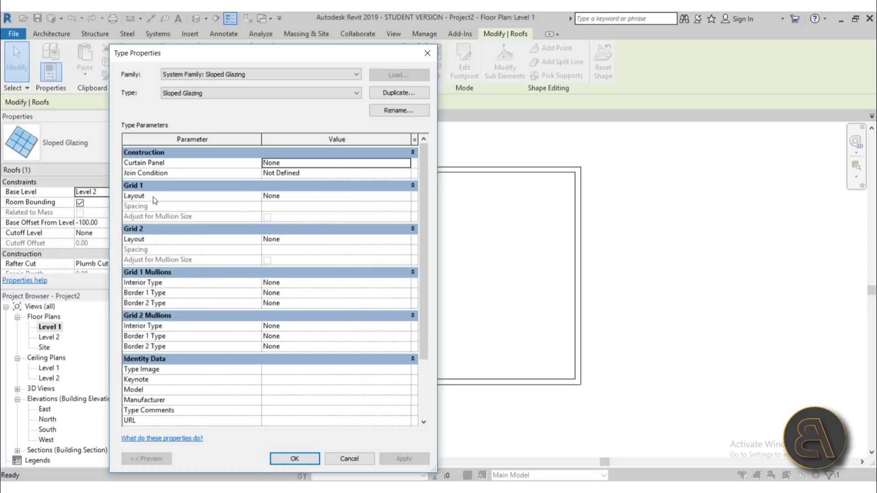
{"action": "left_click", "coordinate": [404, 197]}
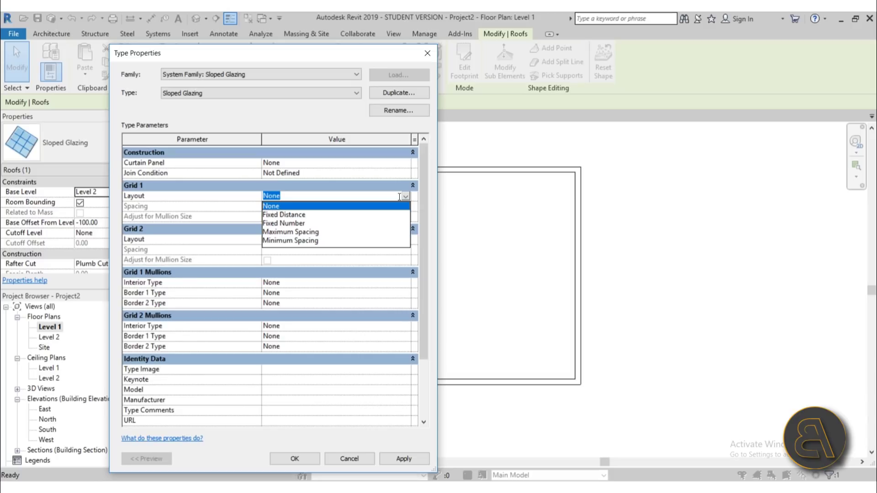
{"action": "left_click", "coordinate": [286, 215]}
{"action": "left_click", "coordinate": [296, 206]}
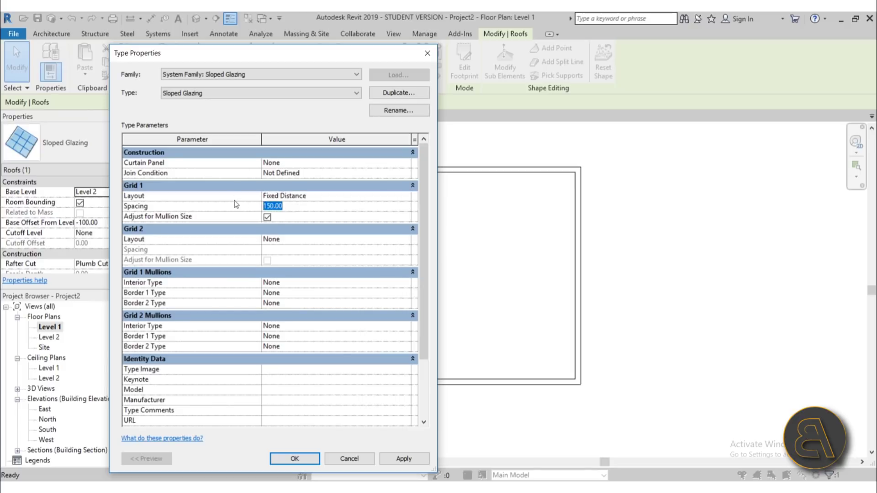
{"action": "type", "text": "60"}
Set the Grid 2 layout to Fixed Distance with a spacing of 60
{"action": "left_click", "coordinate": [352, 240]}
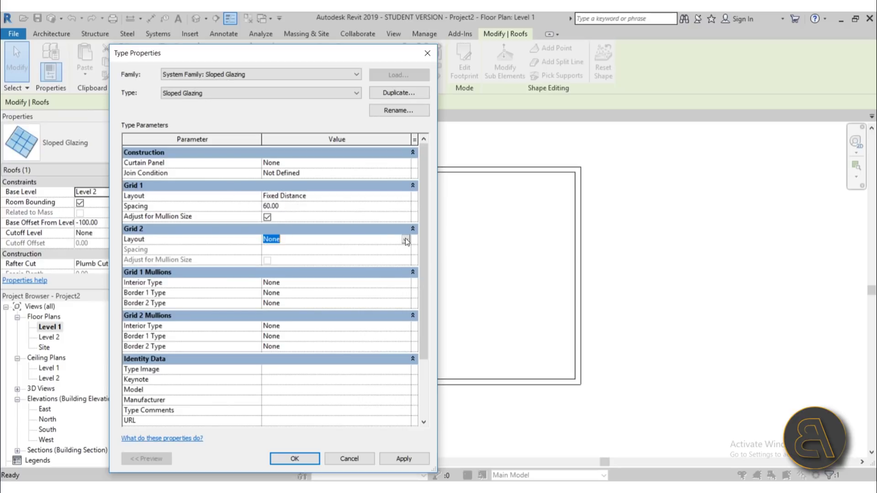
{"action": "left_click", "coordinate": [354, 242]}
{"action": "left_click", "coordinate": [313, 259]}
{"action": "left_click", "coordinate": [296, 250]}
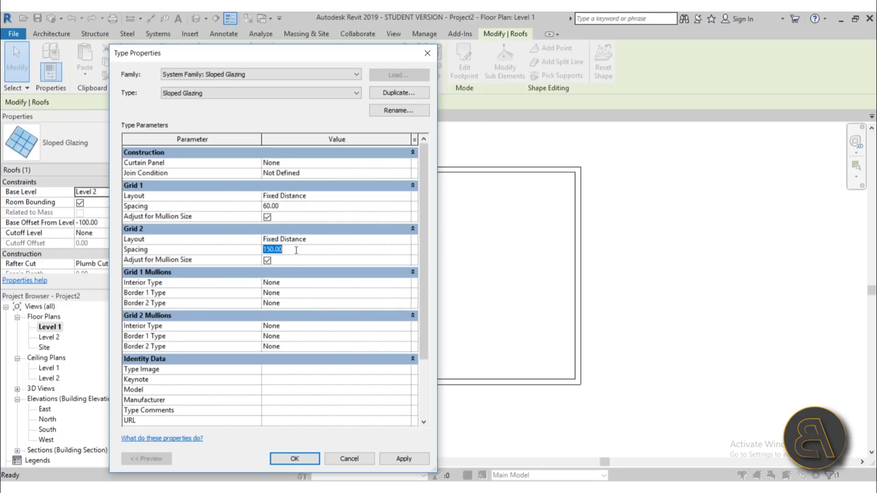
{"action": "type", "text": "60"}
{"action": "key", "text": "Return"}
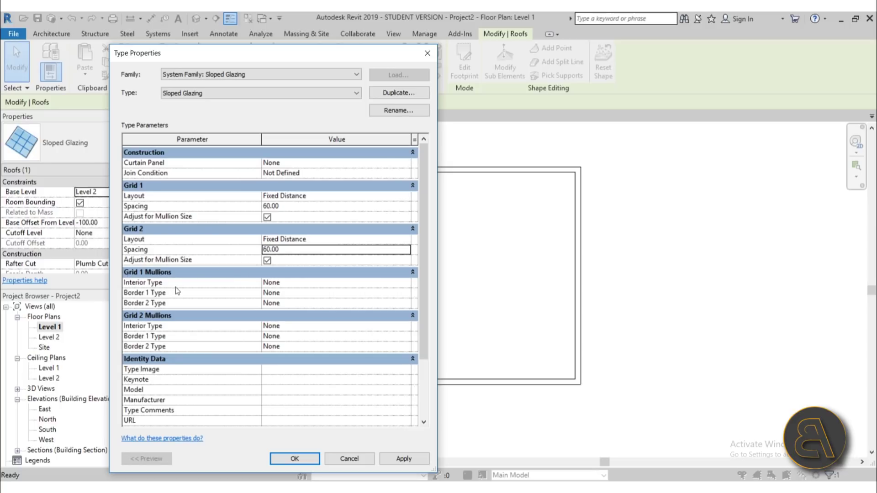
Set the interior mullions of Grid 1 and Grid 2 to Rectangular Mullion : 30mm Square
{"action": "left_click", "coordinate": [407, 284]}
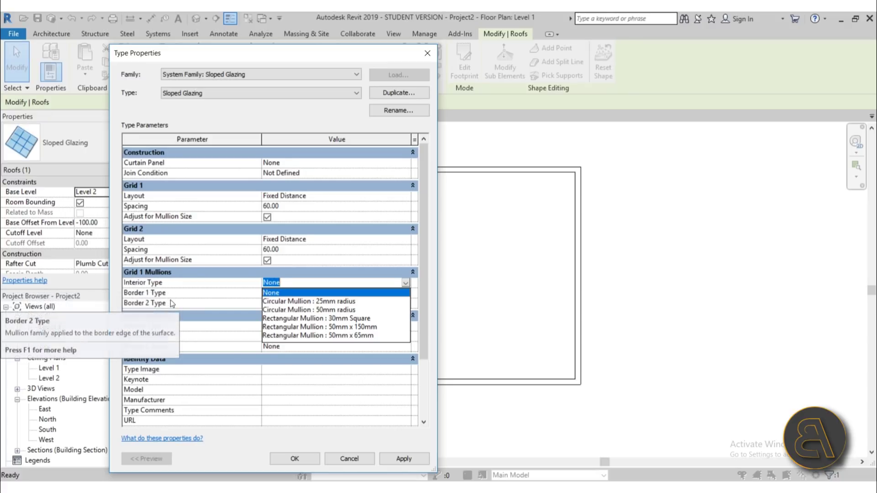
{"action": "left_click", "coordinate": [285, 320]}
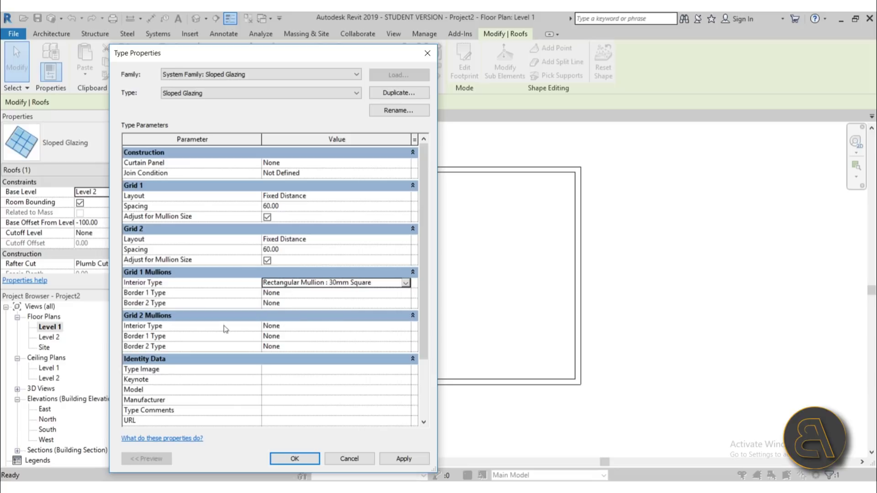
{"action": "left_click", "coordinate": [406, 326]}
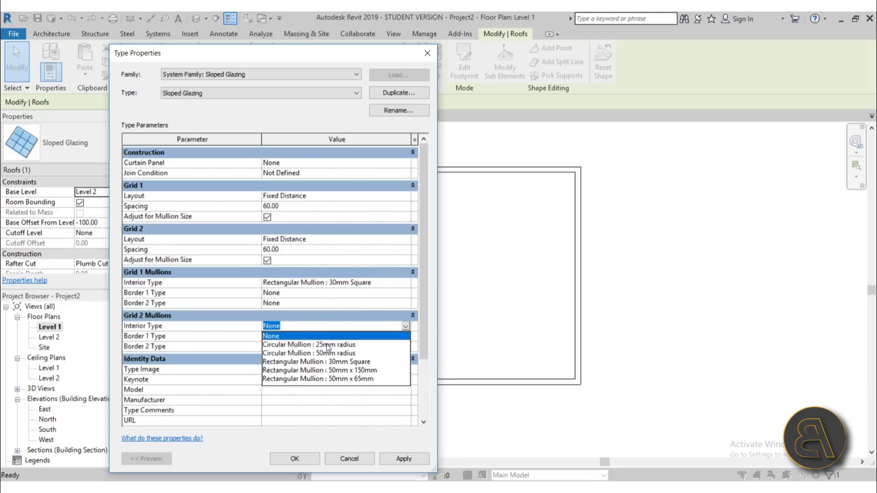
{"action": "left_click", "coordinate": [290, 362]}
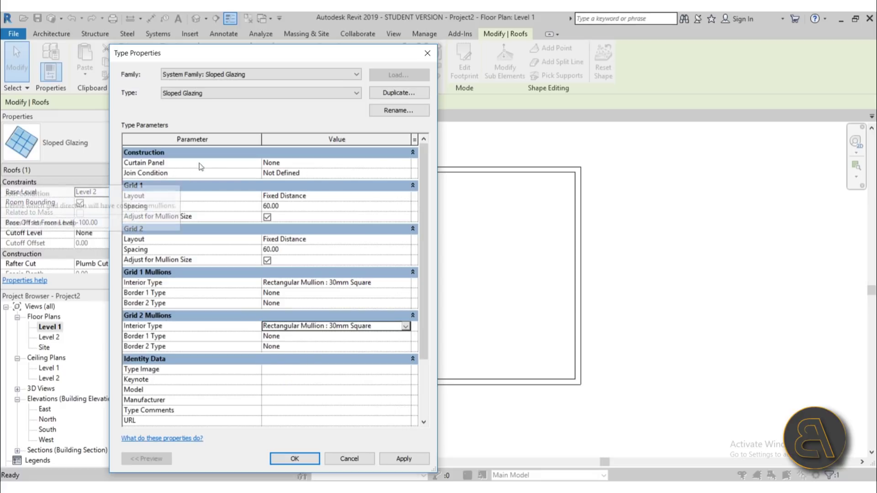
Set the curtain panel to System Panel : Solid, leave the join condition Not Defined, and apply the type changes
{"action": "left_click", "coordinate": [408, 165]}
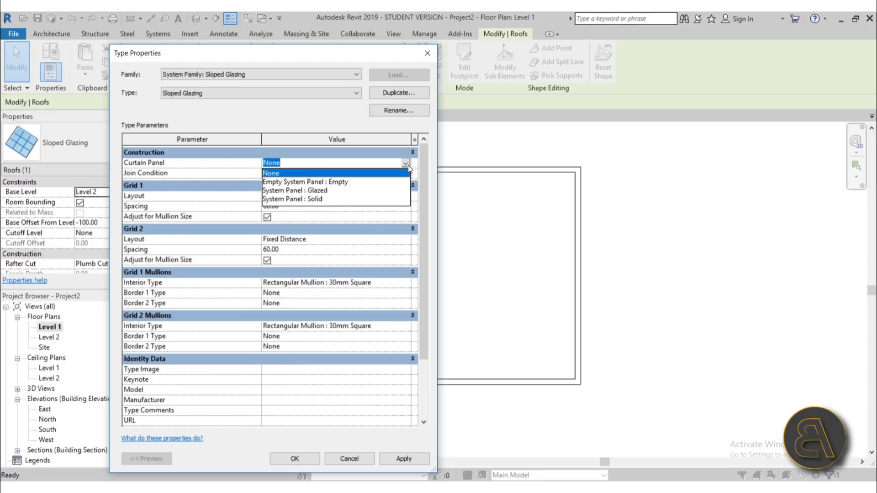
{"action": "left_click", "coordinate": [303, 199]}
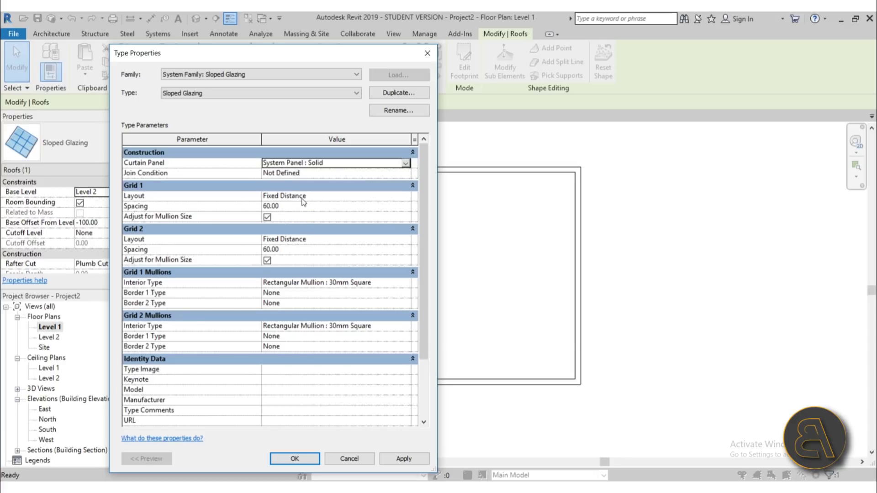
{"action": "left_click", "coordinate": [314, 174]}
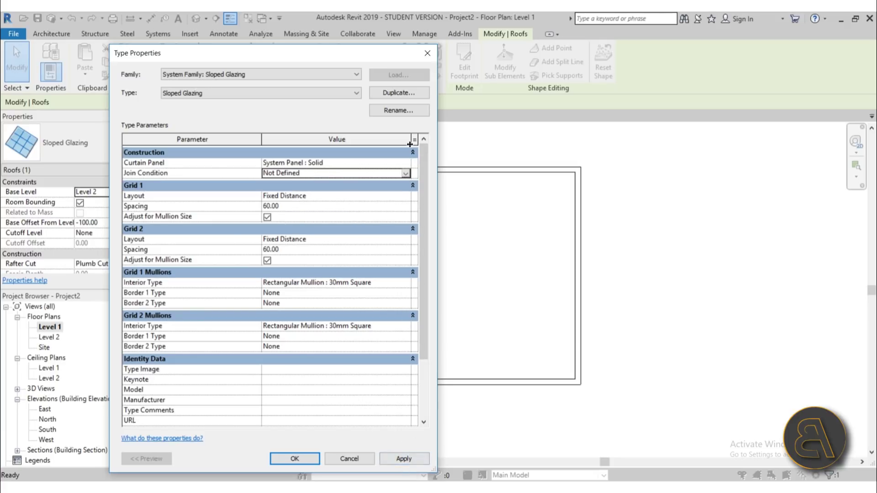
{"action": "left_click", "coordinate": [405, 174]}
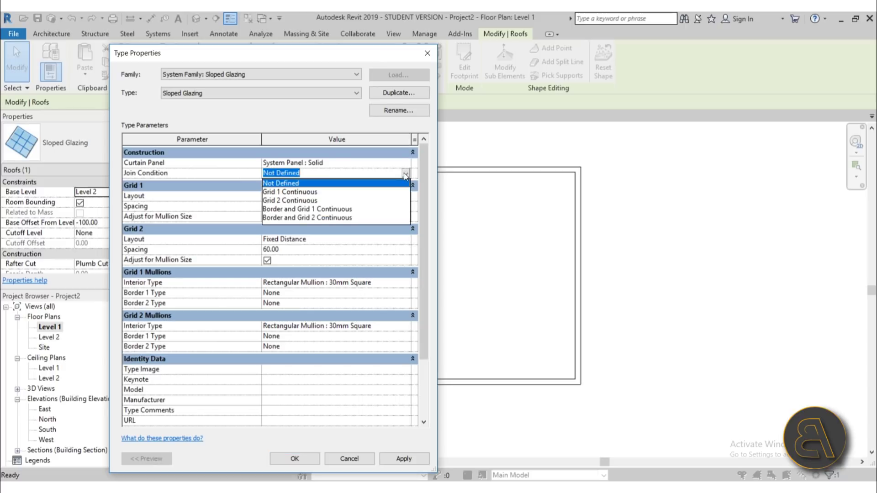
{"action": "left_click", "coordinate": [405, 174]}
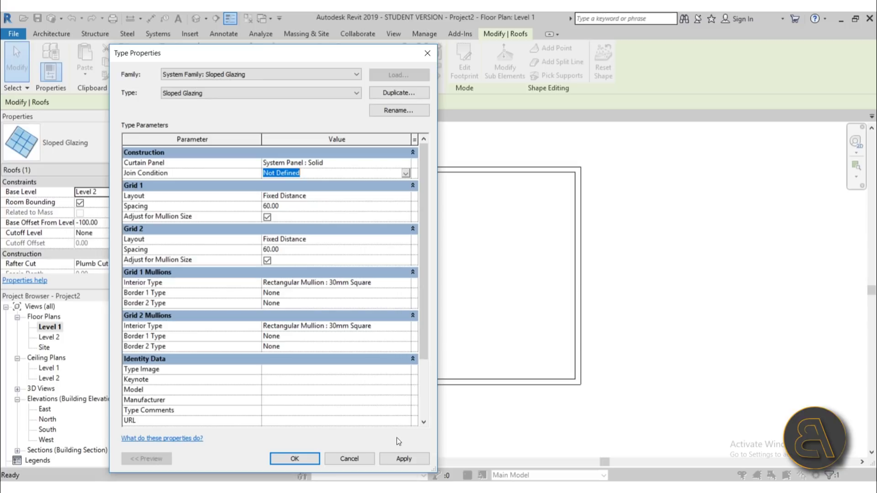
{"action": "left_click", "coordinate": [396, 460]}
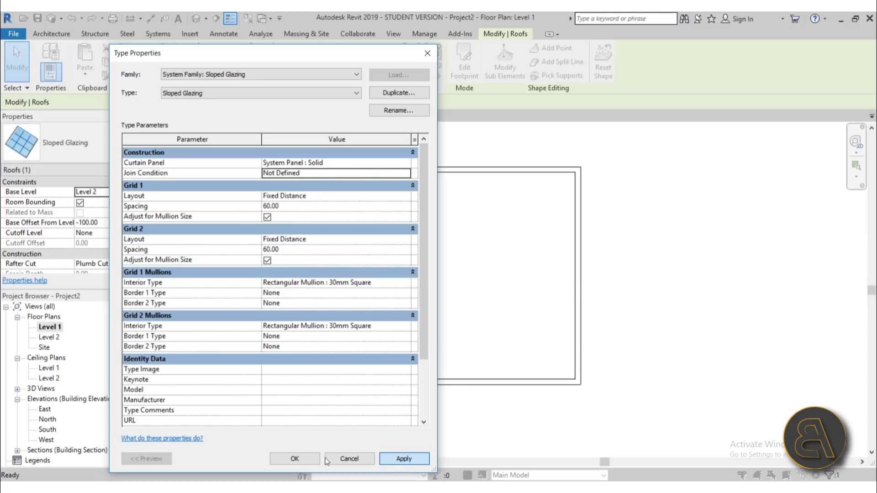
{"action": "left_click", "coordinate": [293, 460]}
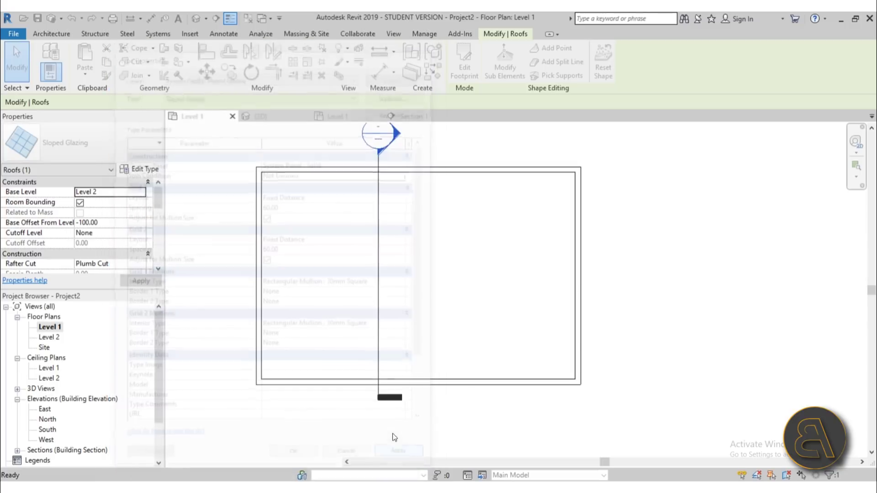
Open the Level 1 ceiling plan and examine the sloped glazing's grid and mullions up close
{"action": "double_click", "coordinate": [49, 368]}
{"action": "left_click", "coordinate": [417, 276]}
{"action": "scroll", "coordinate": [298, 153], "scroll_direction": "up", "scroll_amount": 5}
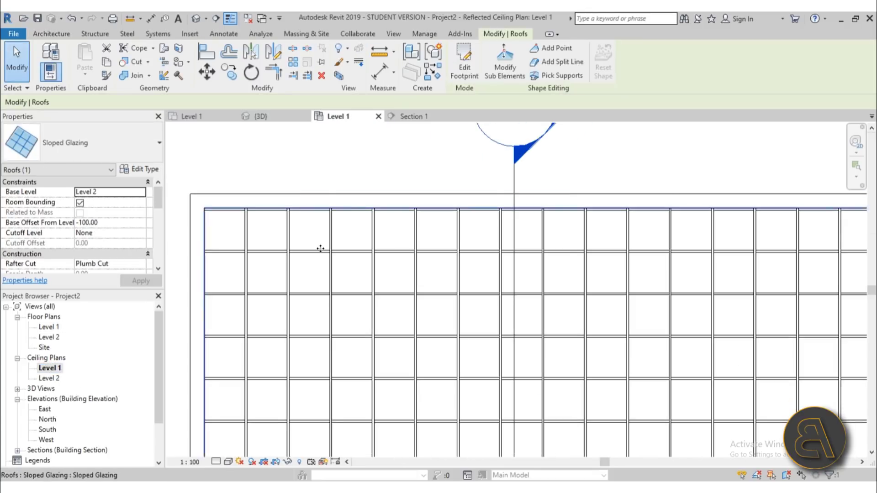
Open Section 1 from the Level 1 ceiling plan and examine the sloped glazing's panels and mullions at one joint
{"action": "scroll", "coordinate": [284, 209], "scroll_direction": "up", "scroll_amount": 2}
{"action": "scroll", "coordinate": [284, 212], "scroll_direction": "down", "scroll_amount": 3}
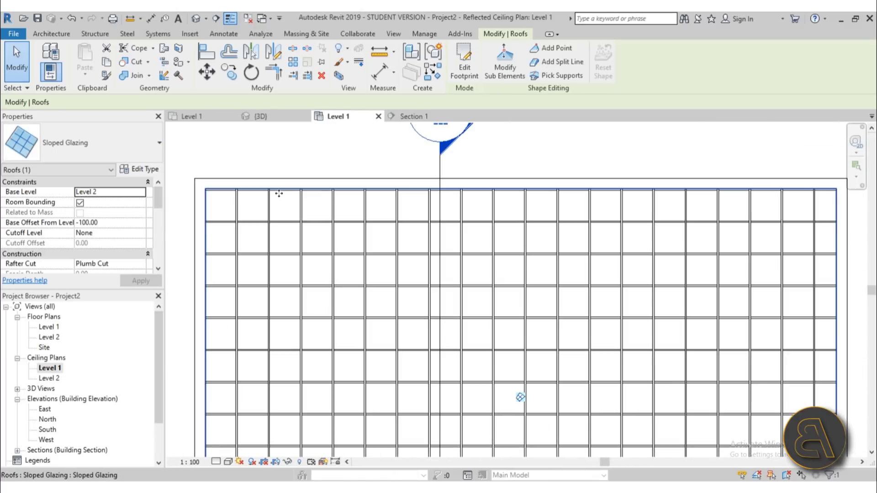
{"action": "scroll", "coordinate": [464, 208], "scroll_direction": "down", "scroll_amount": 5}
{"action": "double_click", "coordinate": [470, 172]}
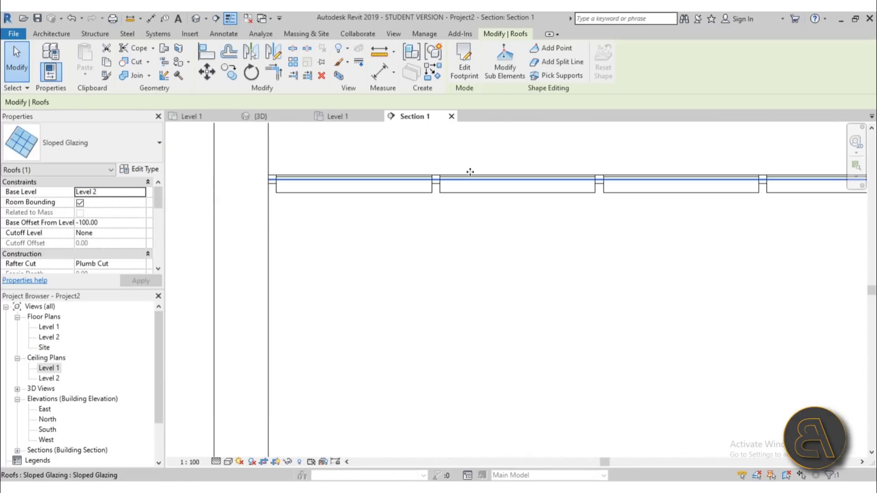
{"action": "scroll", "coordinate": [452, 182], "scroll_direction": "up", "scroll_amount": 3}
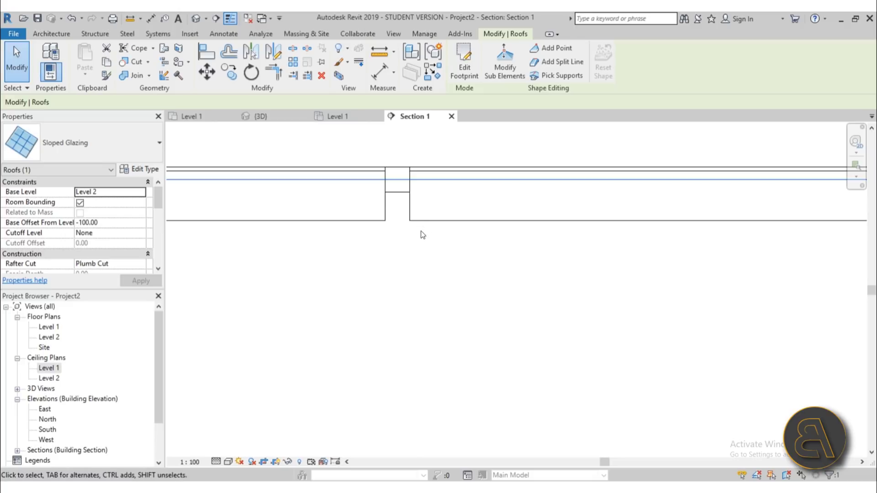
{"action": "scroll", "coordinate": [421, 232], "scroll_direction": "down", "scroll_amount": 3}
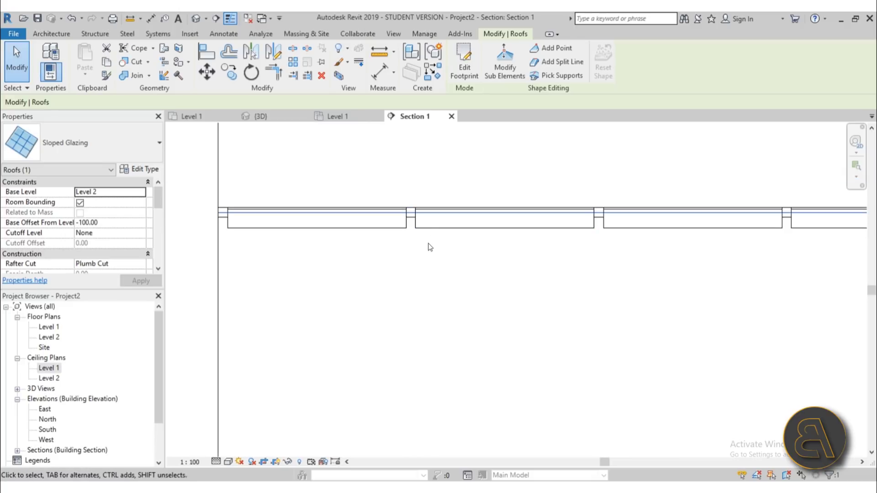
{"action": "scroll", "coordinate": [427, 204], "scroll_direction": "up", "scroll_amount": 3}
{"action": "left_click", "coordinate": [397, 221]}
{"action": "scroll", "coordinate": [393, 234], "scroll_direction": "up", "scroll_amount": 3}
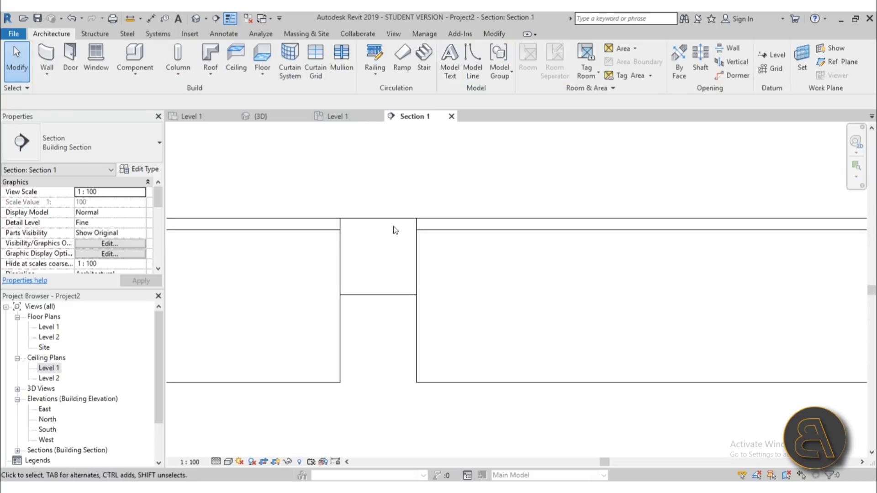
Set the section view's visual style to Wireframe and check the interior mullions at the joint
{"action": "left_click", "coordinate": [229, 460]}
{"action": "left_click", "coordinate": [254, 393]}
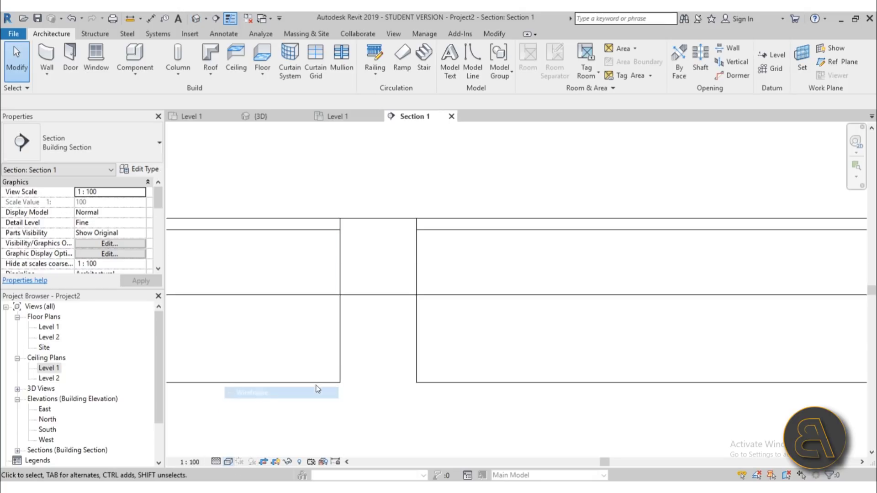
{"action": "left_click", "coordinate": [370, 299]}
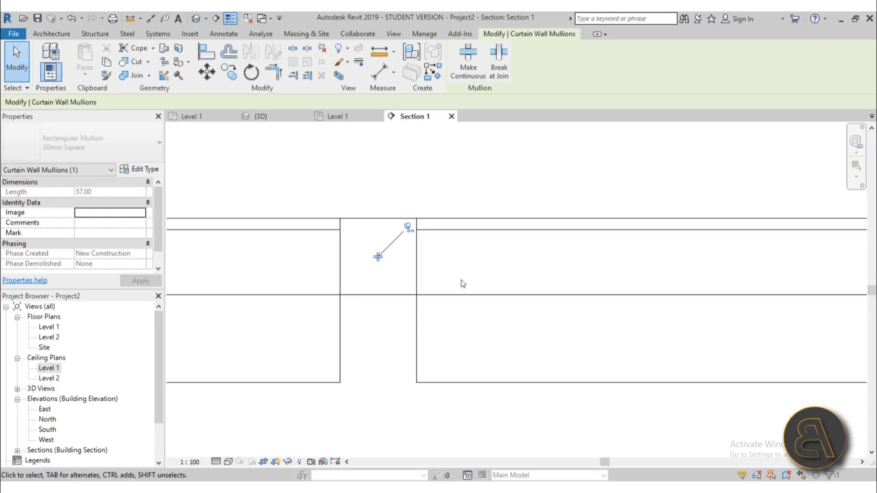
{"action": "left_click", "coordinate": [460, 298]}
{"action": "scroll", "coordinate": [335, 241], "scroll_direction": "down", "scroll_amount": 3}
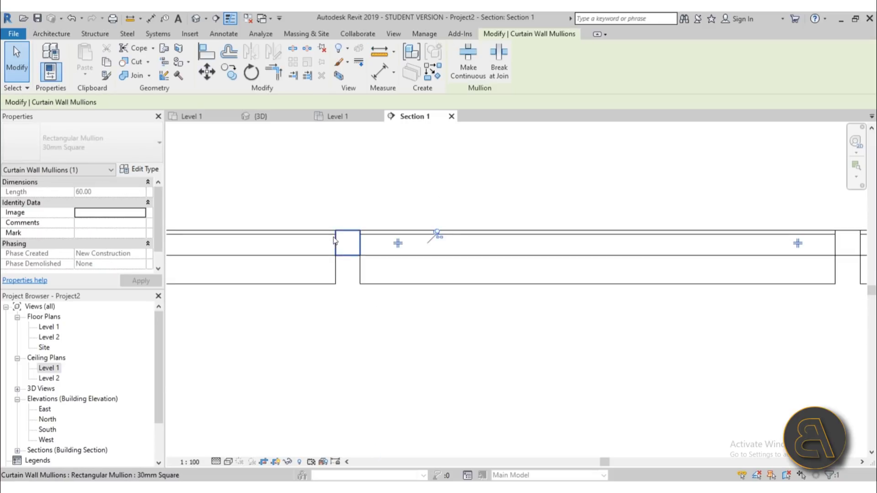
{"action": "scroll", "coordinate": [364, 293], "scroll_direction": "down", "scroll_amount": 2}
Select the solid curtain panel between two mullions in Section 1 and unpin it
{"action": "left_click", "coordinate": [372, 293]}
{"action": "left_click", "coordinate": [374, 291]}
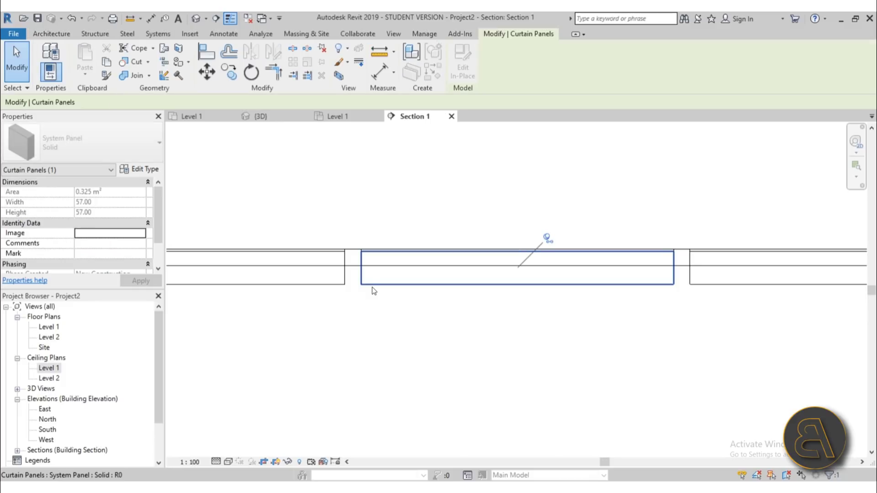
{"action": "left_click", "coordinate": [408, 292]}
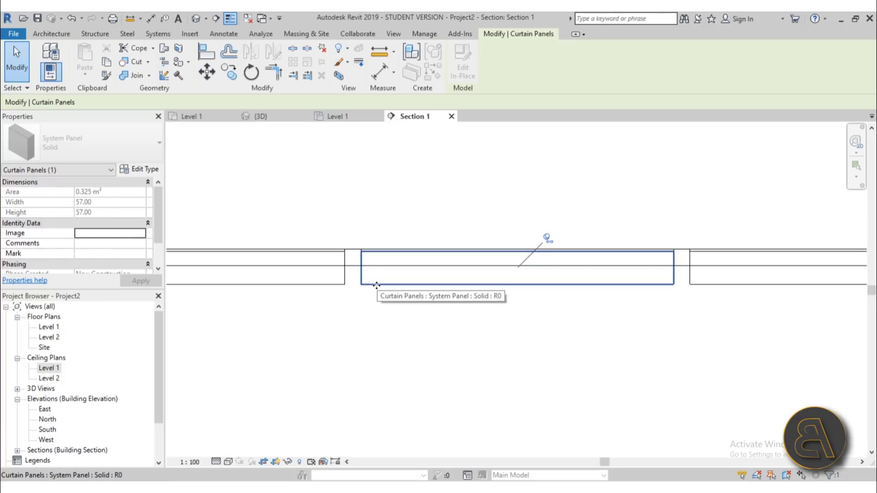
{"action": "left_click", "coordinate": [548, 236]}
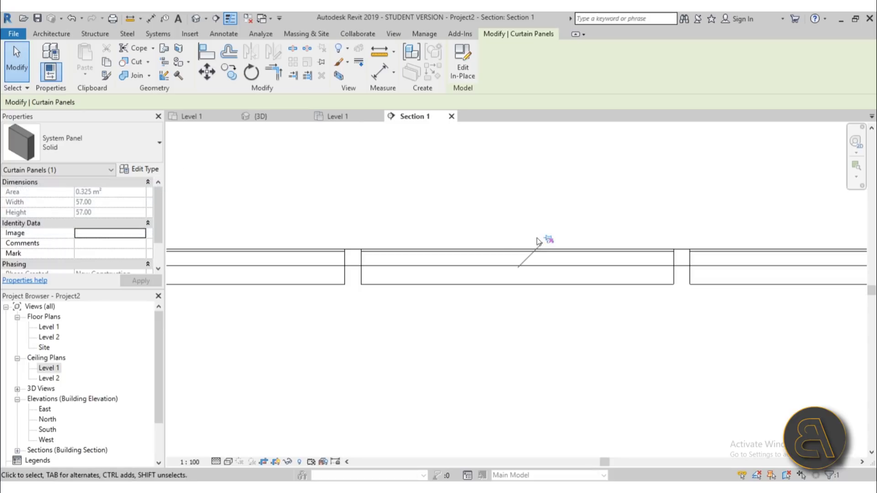
Set the System Panel Solid type's offset to 0.30 and its thickness to 0.15
{"action": "left_click", "coordinate": [156, 173]}
{"action": "left_click_drag", "start_coordinate": [292, 55], "coordinate": [210, 53]}
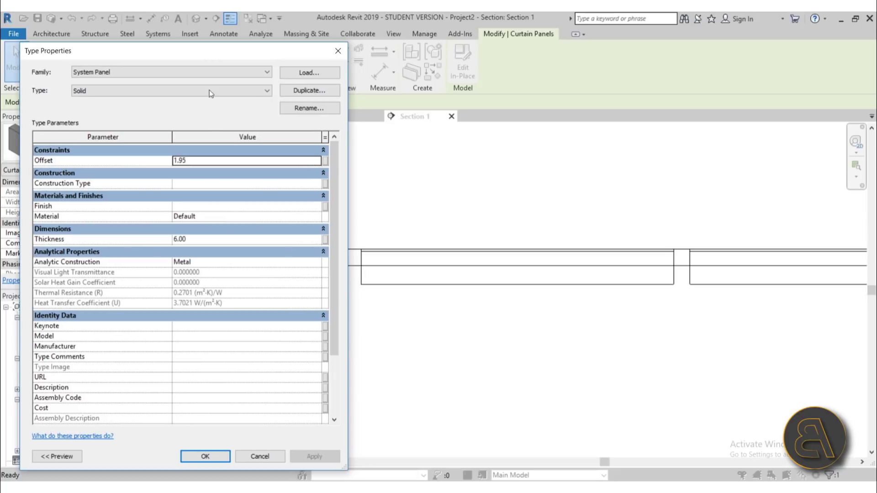
{"action": "left_click", "coordinate": [207, 160]}
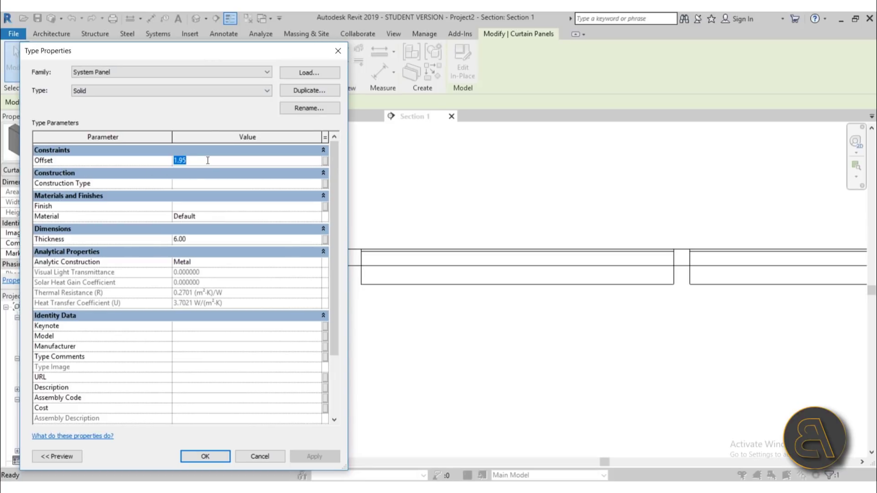
{"action": "type", "text": "."}
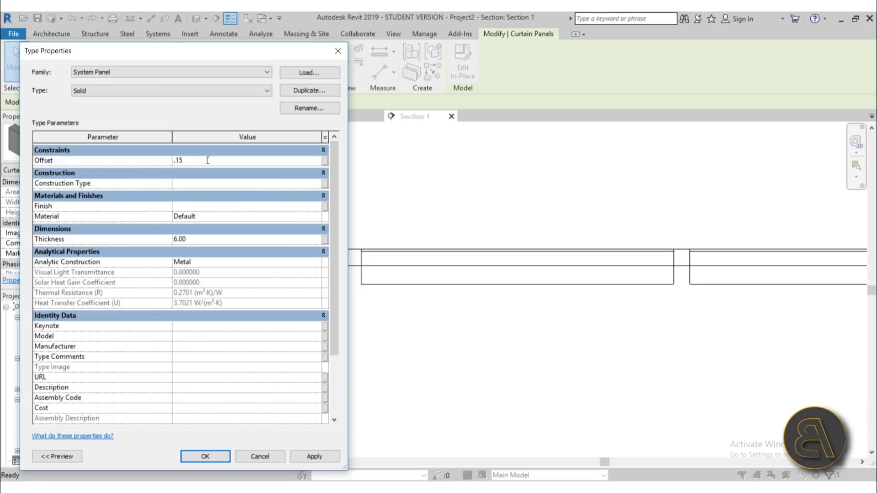
{"action": "left_click", "coordinate": [208, 239]}
{"action": "type", "text": ".15"}
{"action": "left_click", "coordinate": [226, 161]}
{"action": "type", "text": "."}
{"action": "left_click", "coordinate": [319, 458]}
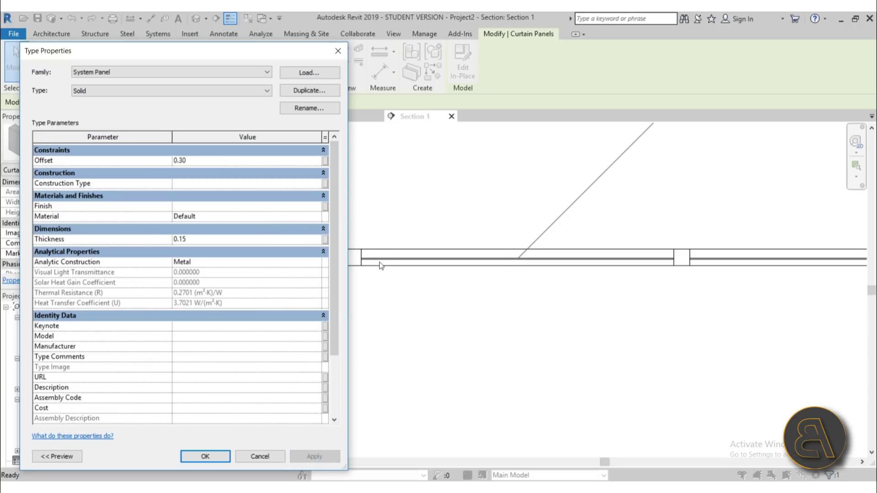
{"action": "left_click", "coordinate": [206, 457]}
{"action": "scroll", "coordinate": [363, 271], "scroll_direction": "up", "scroll_amount": 5}
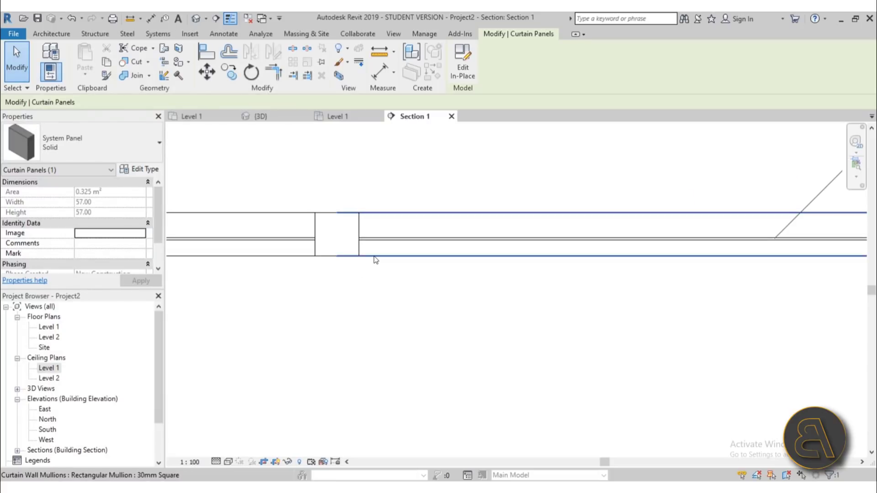
Set the System Panel Solid type's offset to 3 and its thickness to 1.50, using a panel beside the mullion
{"action": "left_click", "coordinate": [374, 259]}
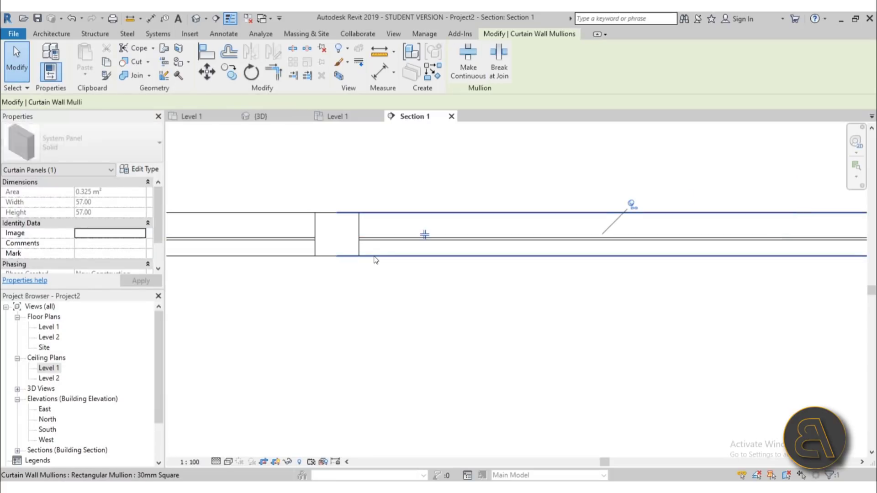
{"action": "scroll", "coordinate": [389, 267], "scroll_direction": "up", "scroll_amount": 5}
{"action": "left_click", "coordinate": [373, 209]}
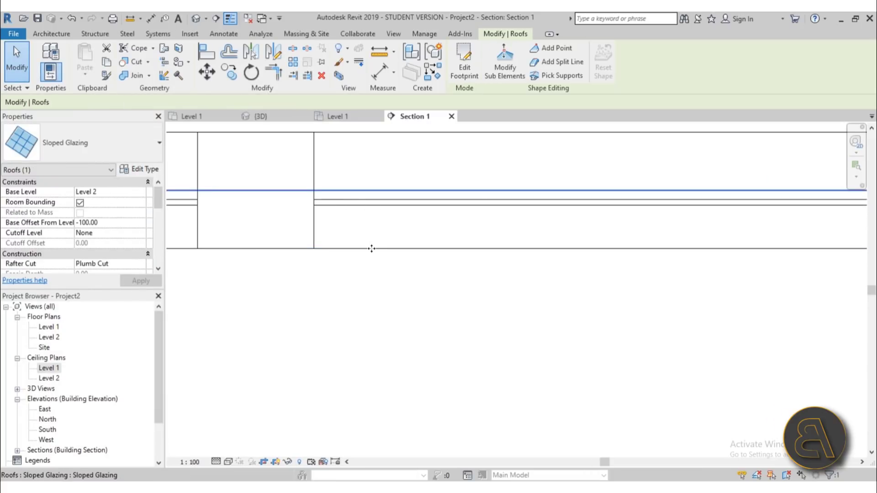
{"action": "key", "text": "Escape"}
{"action": "left_click", "coordinate": [349, 204]}
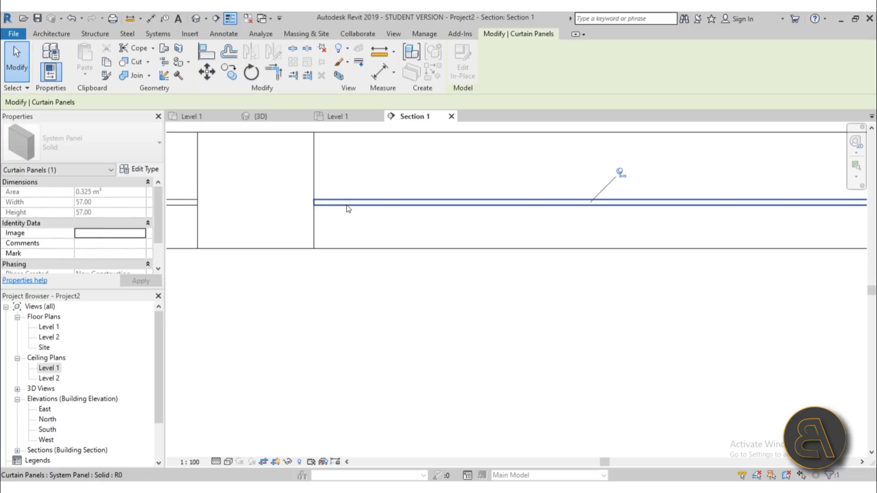
{"action": "left_click", "coordinate": [146, 170]}
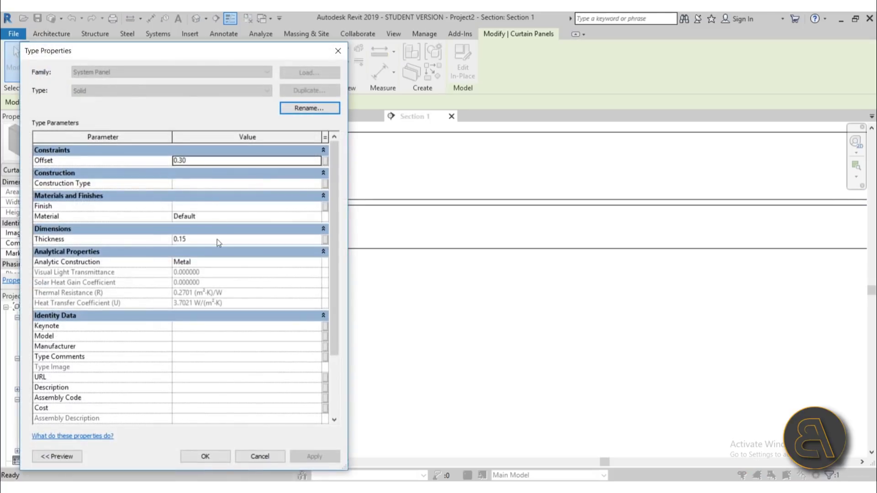
{"action": "left_click", "coordinate": [197, 161]}
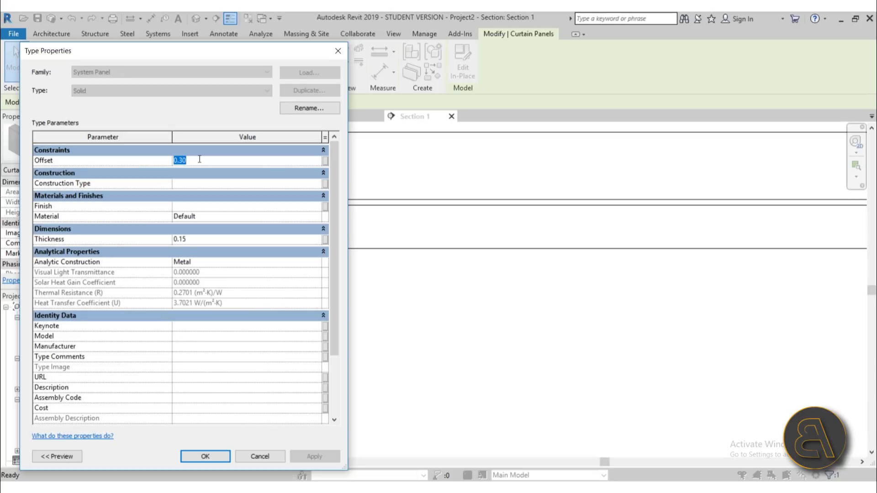
{"action": "type", "text": "3"}
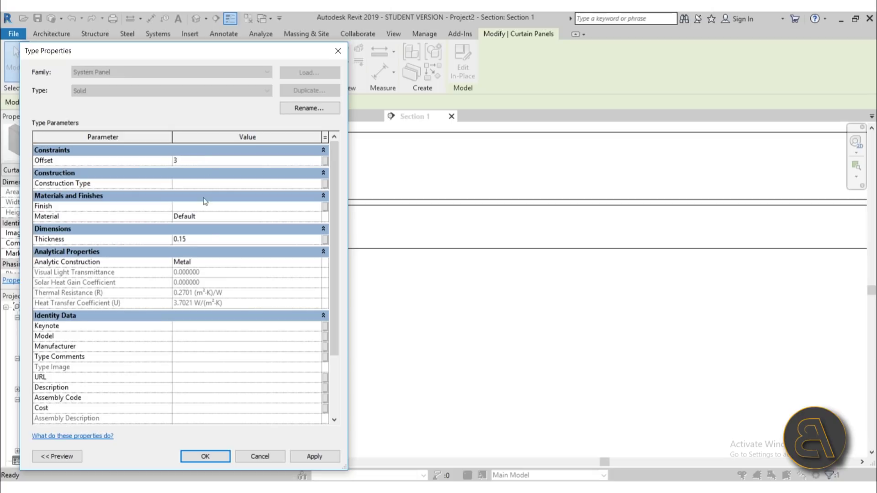
{"action": "left_click", "coordinate": [200, 239]}
{"action": "type", "text": "1."}
{"action": "key", "text": "Return"}
{"action": "left_click", "coordinate": [314, 456]}
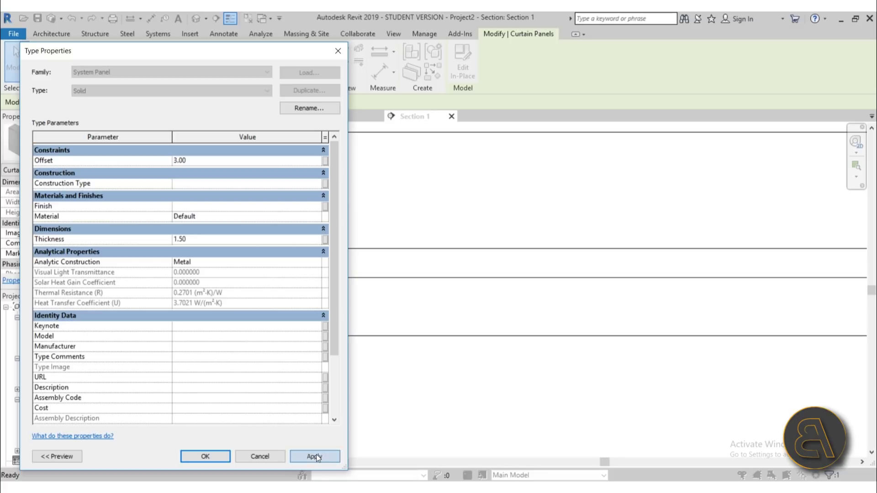
{"action": "left_click", "coordinate": [183, 454]}
Examine the gap between the solid panels and the mullions in Section 1, checking the glazing's reference line
{"action": "scroll", "coordinate": [365, 278], "scroll_direction": "up", "scroll_amount": 5}
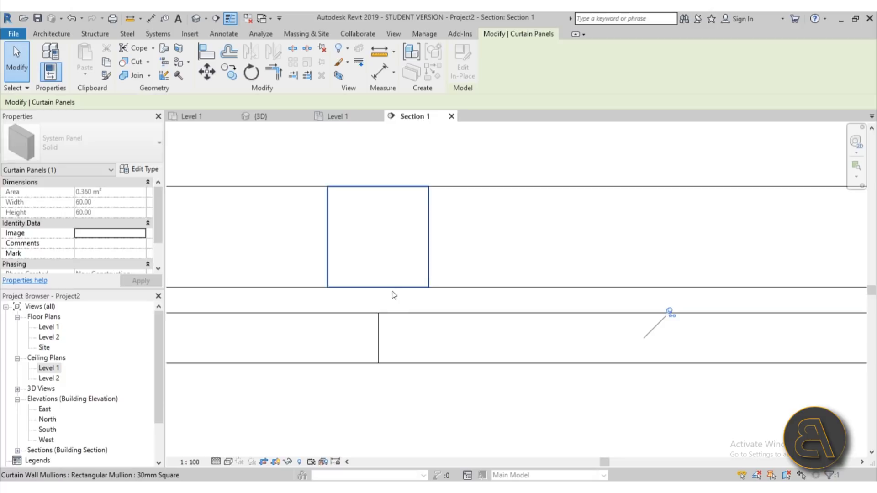
{"action": "key", "text": "Escape"}
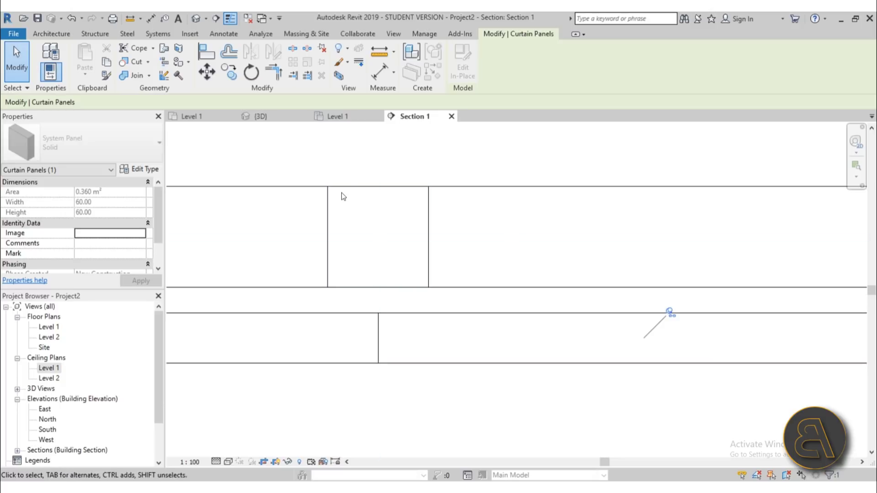
{"action": "left_click", "coordinate": [293, 191]}
{"action": "key", "text": "Escape"}
{"action": "scroll", "coordinate": [372, 258], "scroll_direction": "down", "scroll_amount": 2}
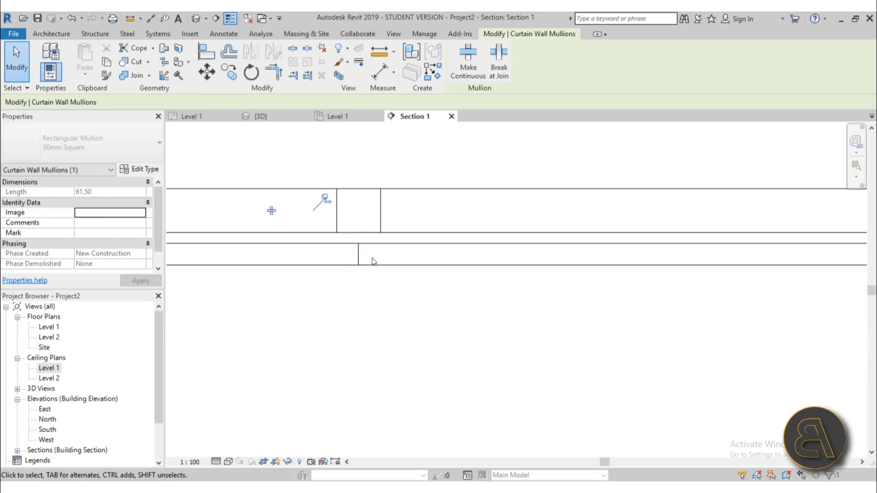
{"action": "left_click", "coordinate": [331, 242]}
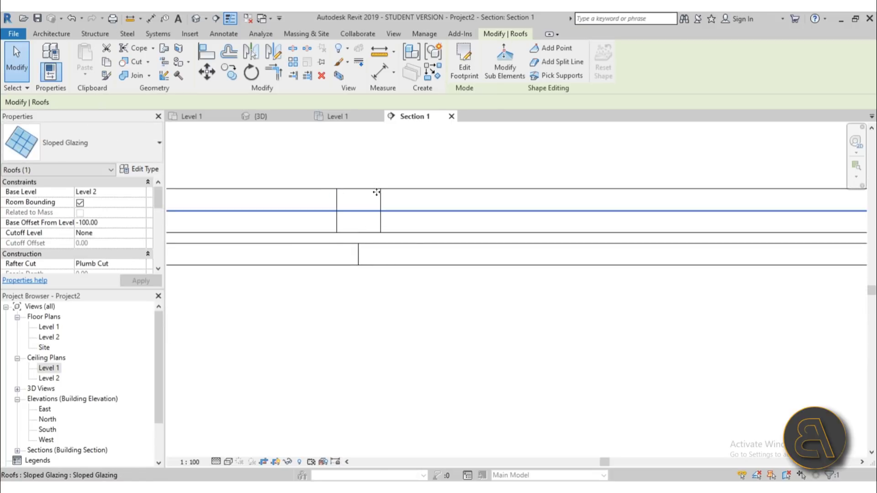
{"action": "key", "text": "Escape"}
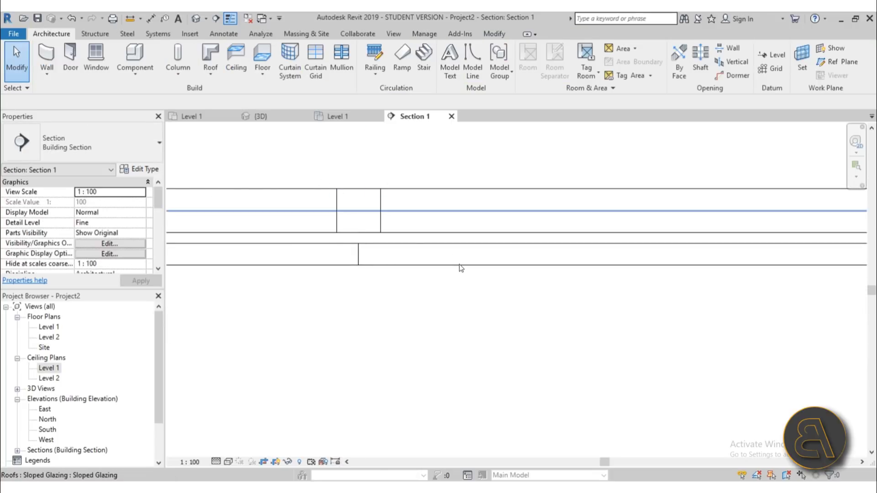
{"action": "scroll", "coordinate": [422, 290], "scroll_direction": "down", "scroll_amount": 2}
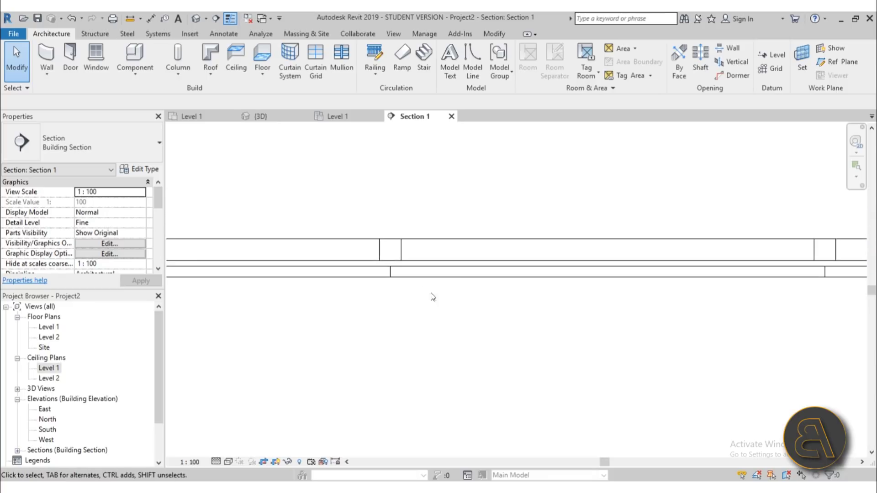
Try an offset of 2.00 for the unpinned panel's Solid type and correct it to 2.25
{"action": "left_click", "coordinate": [459, 276]}
{"action": "left_click", "coordinate": [141, 169]}
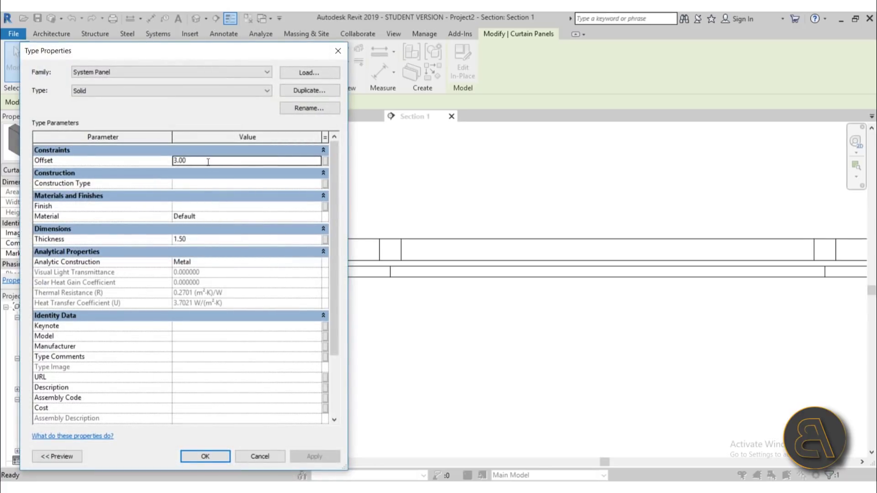
{"action": "double_click", "coordinate": [208, 162]}
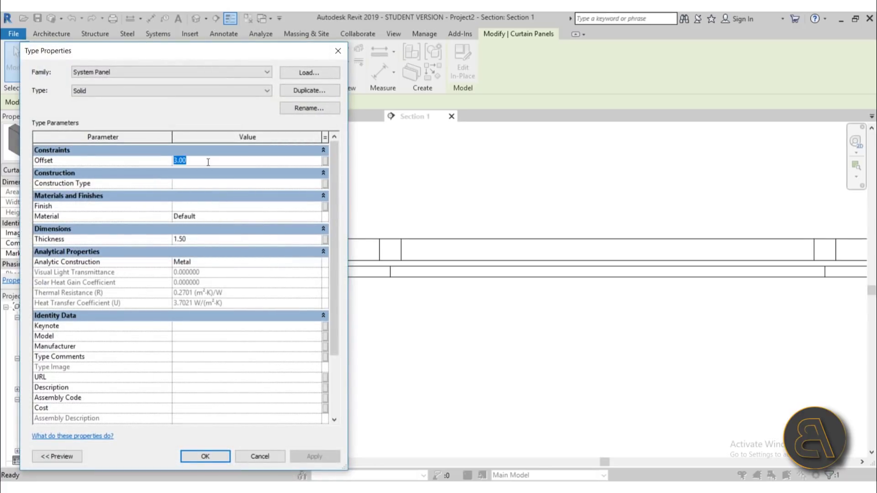
{"action": "type", "text": "2.00"}
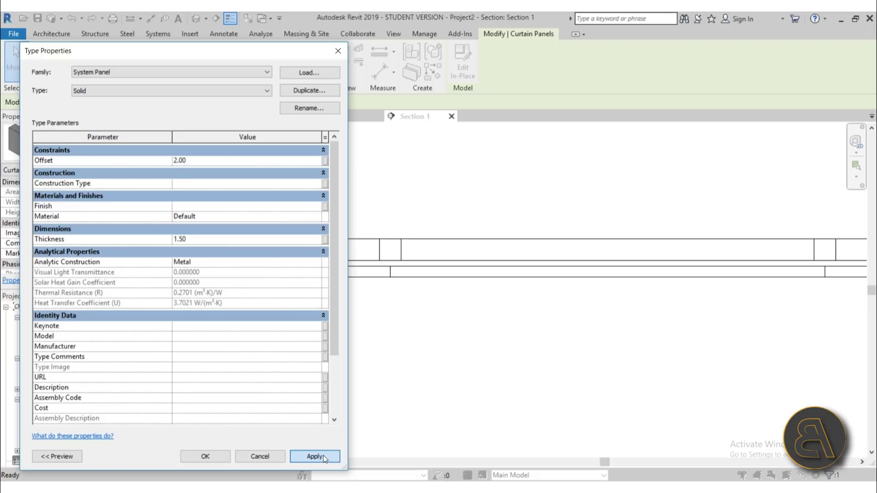
{"action": "left_click", "coordinate": [314, 456]}
{"action": "double_click", "coordinate": [210, 160]}
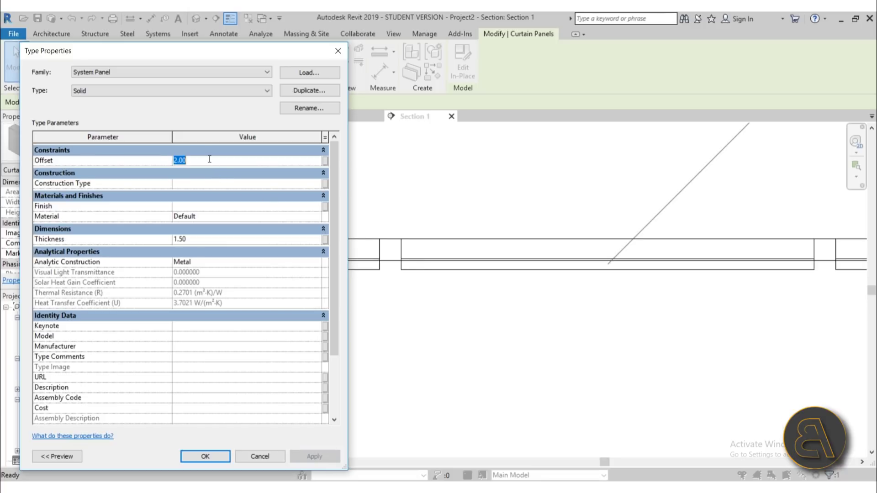
{"action": "type", "text": "25"}
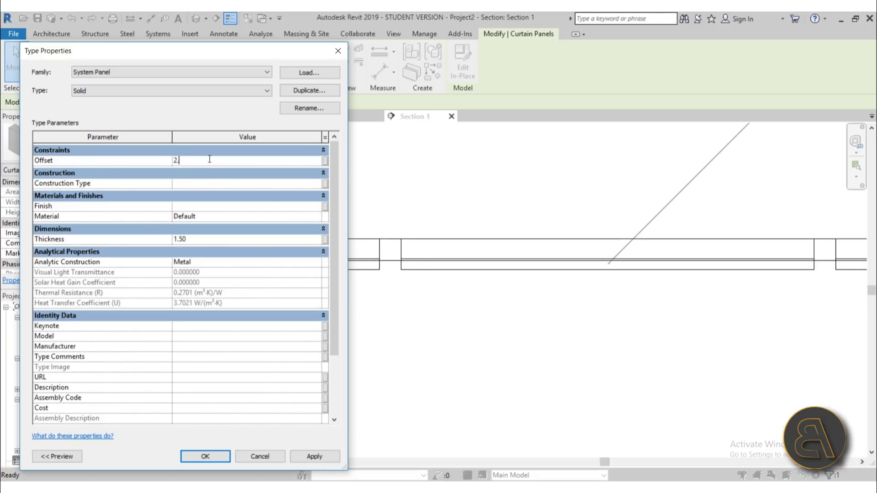
{"action": "left_click", "coordinate": [314, 457]}
{"action": "left_click", "coordinate": [205, 456]}
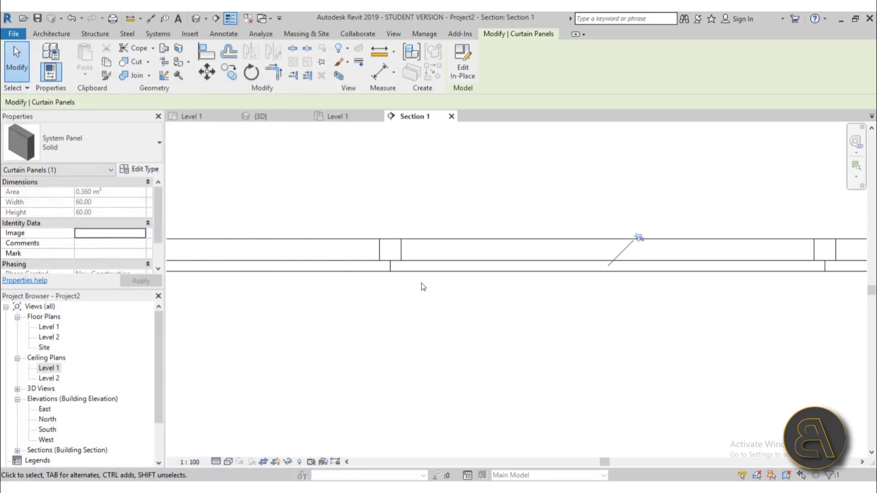
Examine the panelled ceiling grid in the default 3D view, from below and from above
{"action": "scroll", "coordinate": [388, 220], "scroll_direction": "up", "scroll_amount": 3}
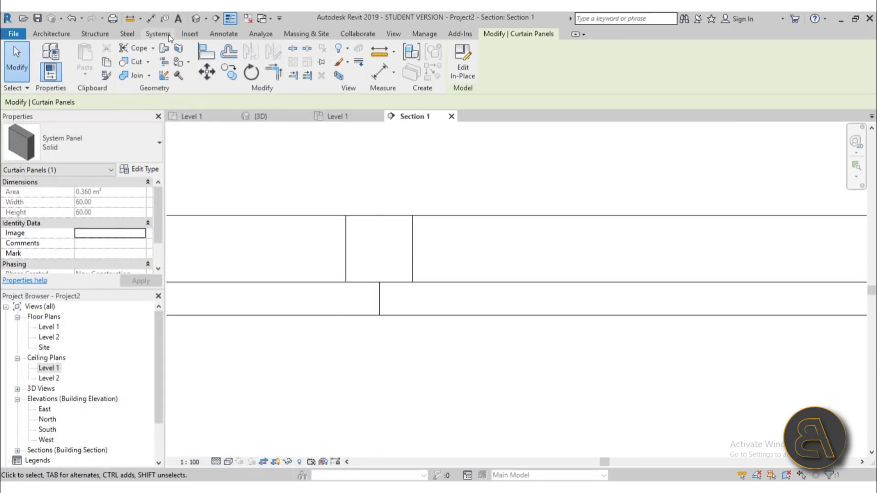
{"action": "left_click", "coordinate": [194, 21]}
{"action": "middle_click_drag", "start_coordinate": [467, 270], "coordinate": [425, 228], "text": "shift"}
{"action": "scroll", "coordinate": [425, 229], "scroll_direction": "up", "scroll_amount": 5}
{"action": "scroll", "coordinate": [425, 229], "scroll_direction": "up", "scroll_amount": 3}
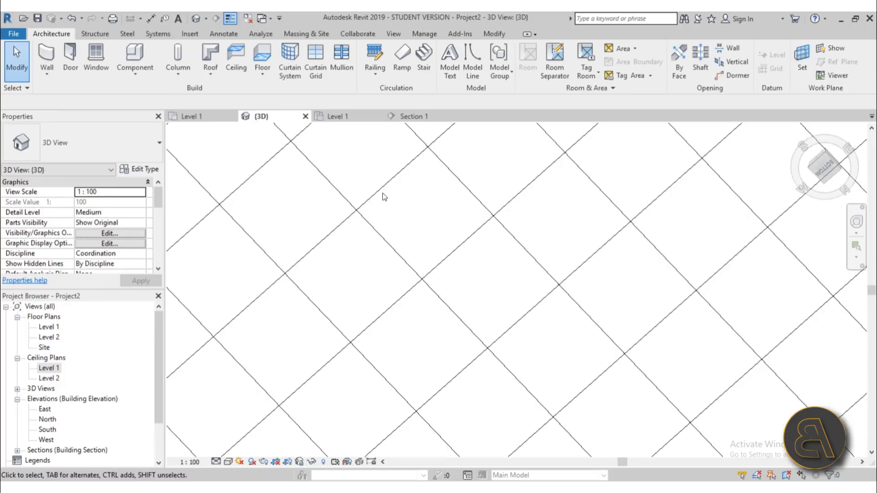
{"action": "scroll", "coordinate": [402, 196], "scroll_direction": "down", "scroll_amount": 4}
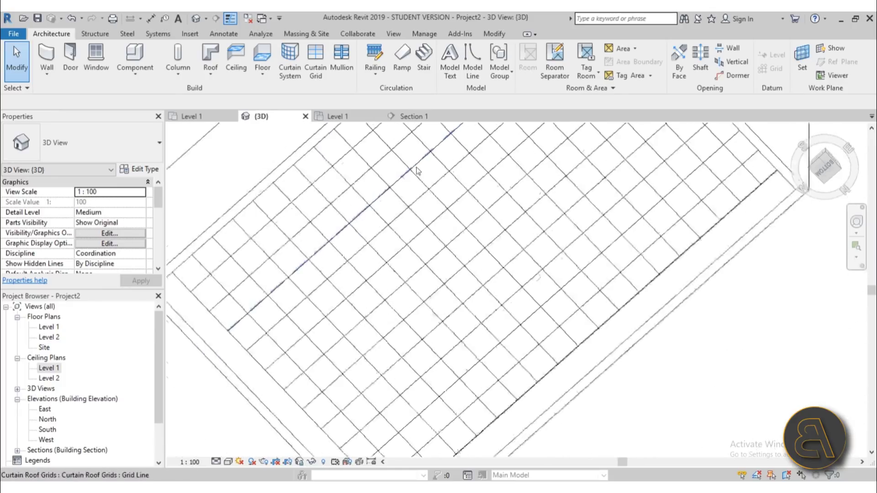
{"action": "middle_click_drag", "start_coordinate": [417, 170], "coordinate": [434, 155], "text": "shift"}
{"action": "scroll", "coordinate": [434, 155], "scroll_direction": "up", "scroll_amount": 3}
{"action": "scroll", "coordinate": [438, 146], "scroll_direction": "down", "scroll_amount": 3}
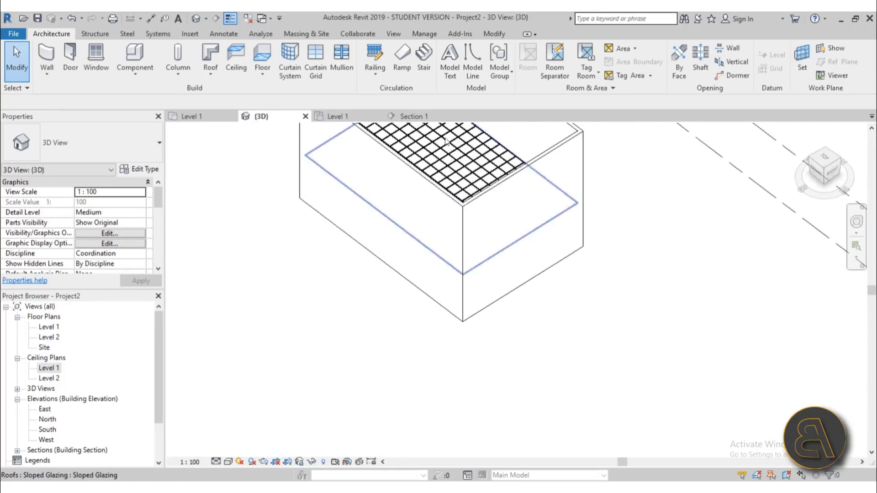
Turn on shadows in the 3D view, focusing on the mullion grid from above
{"action": "scroll", "coordinate": [446, 141], "scroll_direction": "up", "scroll_amount": 5}
{"action": "scroll", "coordinate": [462, 183], "scroll_direction": "down", "scroll_amount": 1}
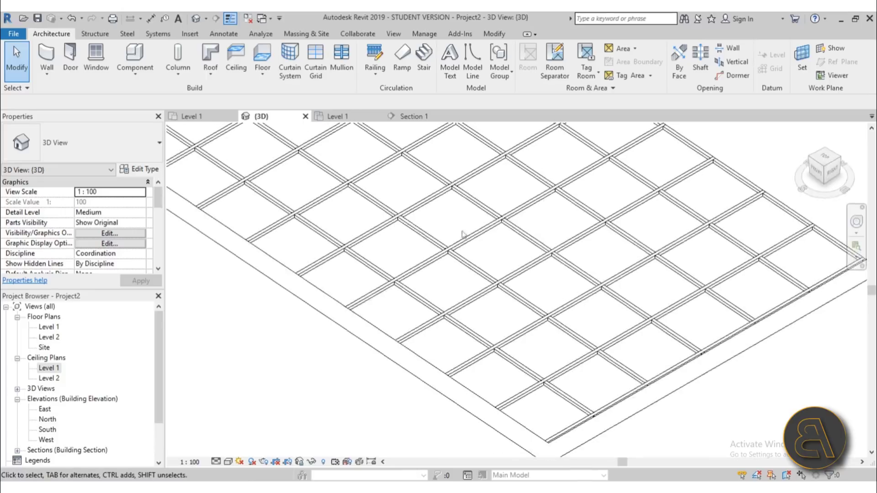
{"action": "left_click", "coordinate": [251, 461]}
{"action": "middle_click_drag", "start_coordinate": [431, 260], "coordinate": [412, 270], "text": "shift"}
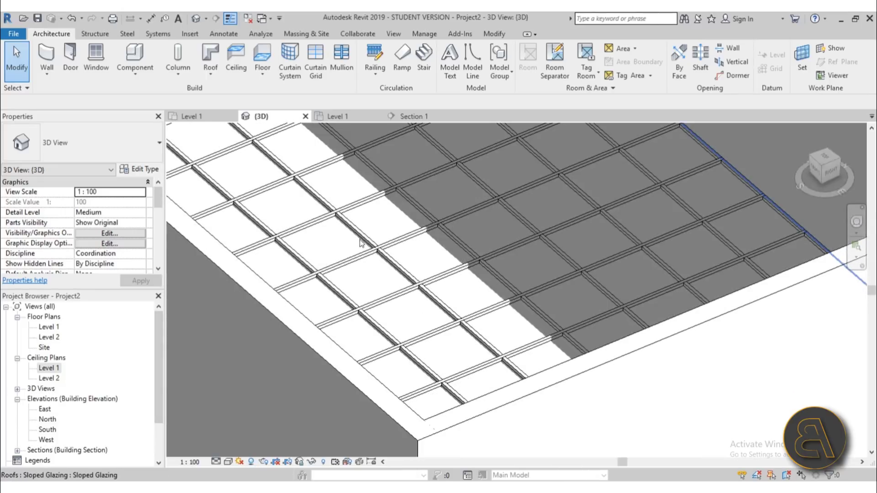
Reopen the Section 1 building section
{"action": "left_click", "coordinate": [55, 370]}
{"action": "scroll", "coordinate": [76, 374], "scroll_direction": "down", "scroll_amount": 2}
{"action": "left_click", "coordinate": [18, 399]}
{"action": "double_click", "coordinate": [52, 409]}
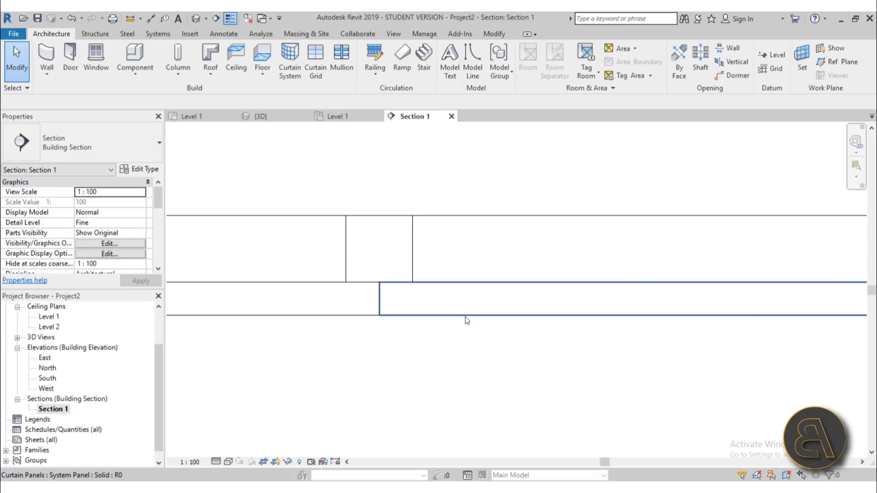
For the solid panel type's material, search "ceili" and add Acoustic Ceiling Tile 24 x 48 from the library to the project
{"action": "left_click", "coordinate": [465, 317]}
{"action": "scroll", "coordinate": [425, 273], "scroll_direction": "down", "scroll_amount": 3}
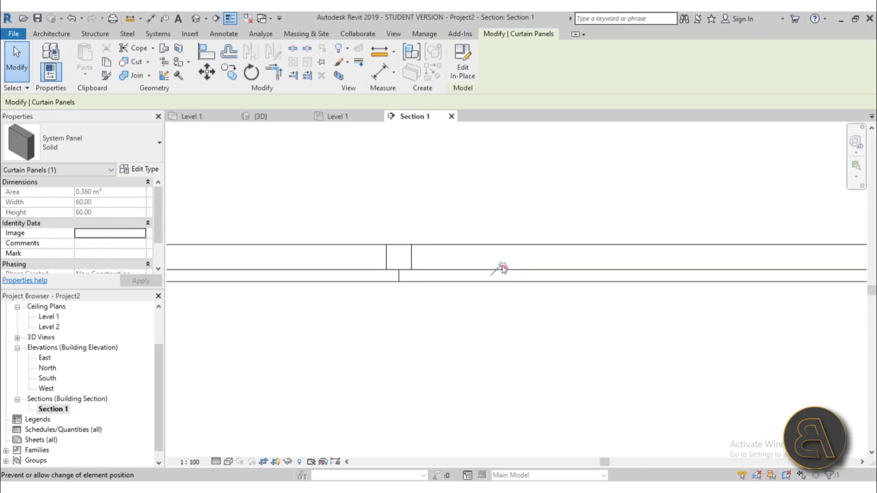
{"action": "left_click", "coordinate": [153, 169]}
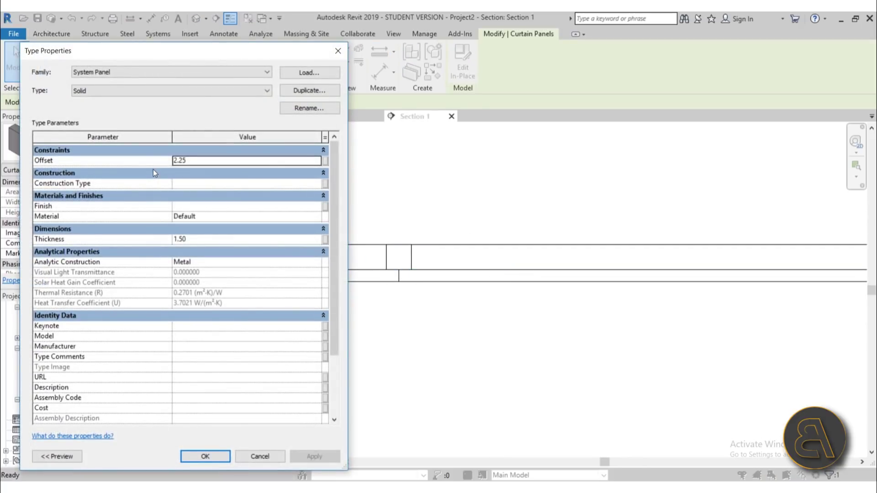
{"action": "left_click", "coordinate": [316, 219]}
{"action": "left_click", "coordinate": [317, 218]}
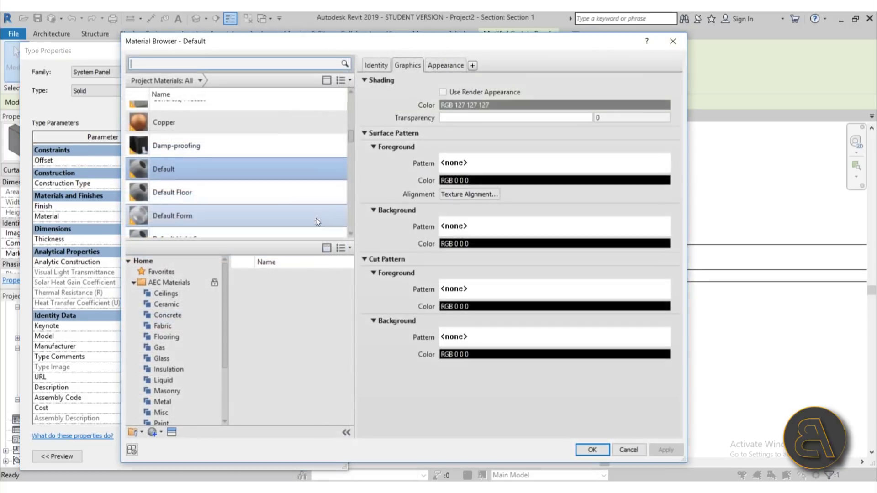
{"action": "left_click", "coordinate": [160, 62]}
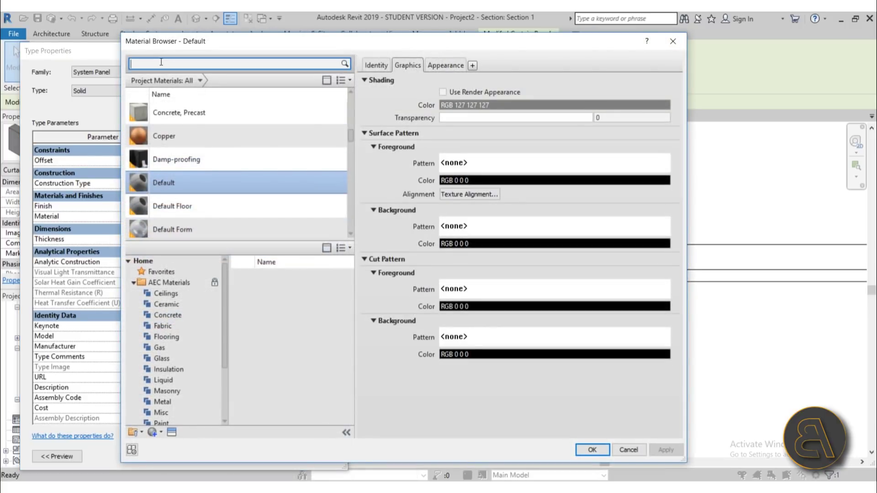
{"action": "type", "text": "cei"}
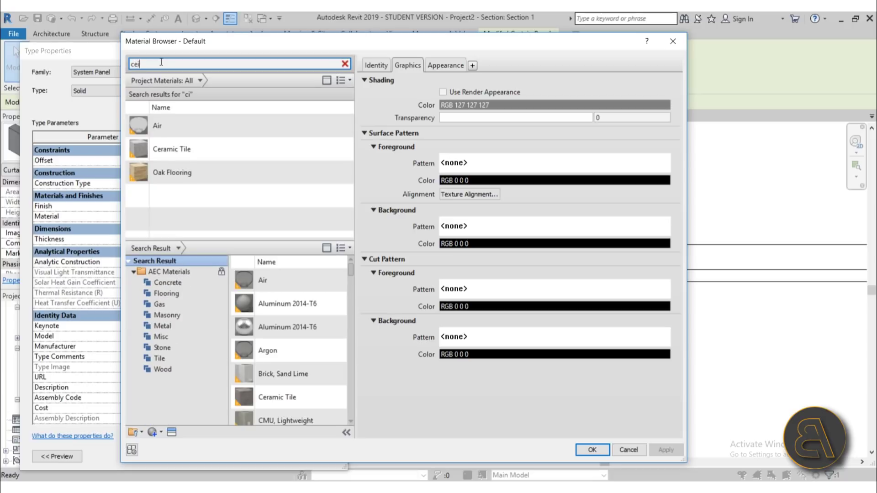
{"action": "type", "text": "li"}
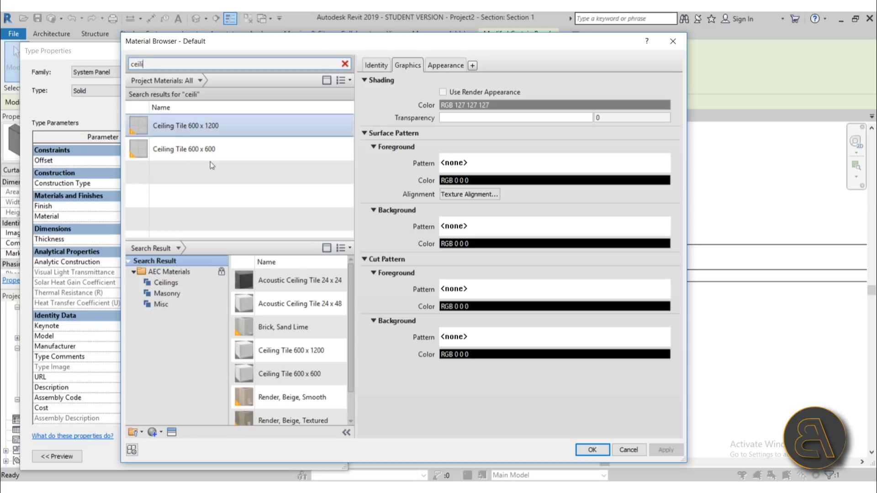
{"action": "mouse_move", "coordinate": [315, 305]}
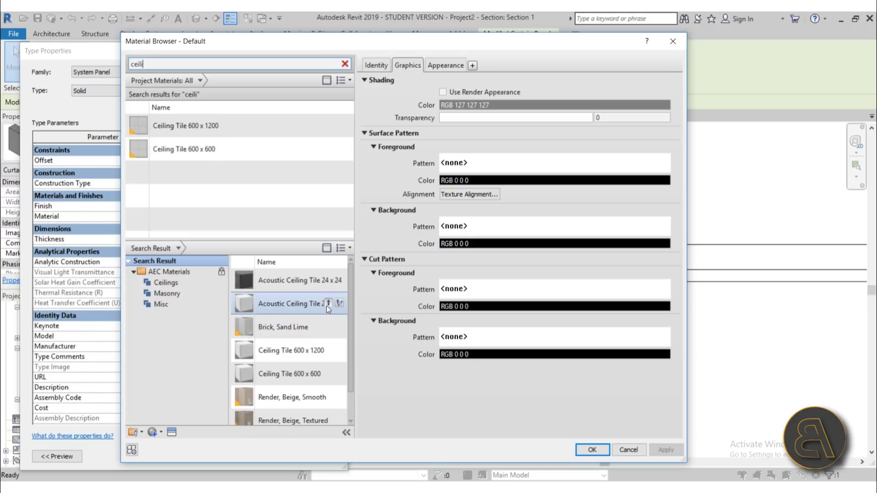
{"action": "left_click", "coordinate": [328, 303]}
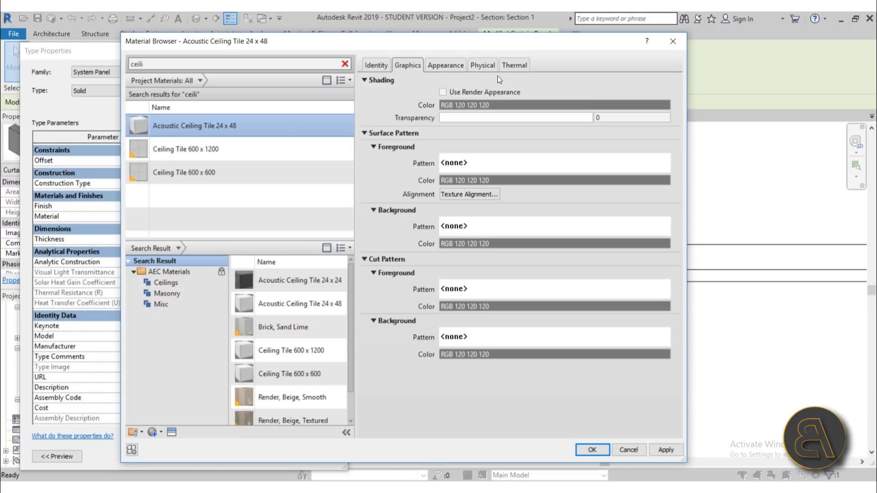
Check the tile material's appearance and apply Acoustic Ceiling Tile 24 x 48 to the System Panel Solid type
{"action": "left_click", "coordinate": [455, 70]}
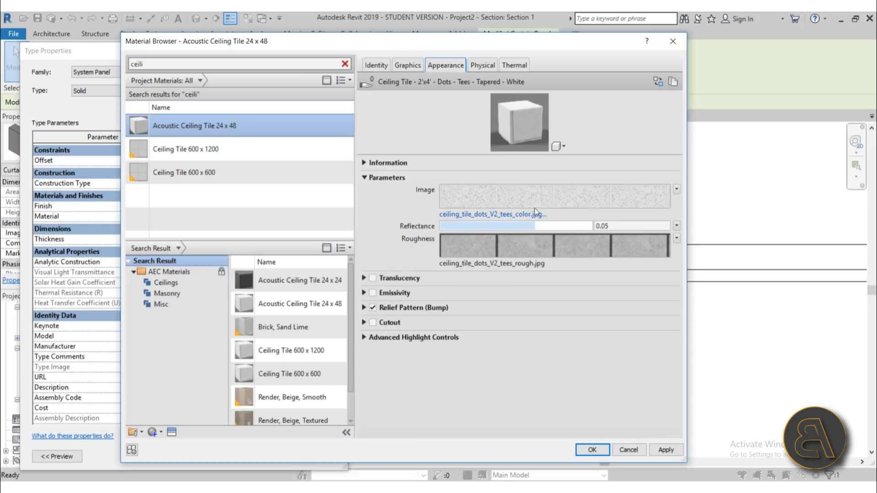
{"action": "mouse_move", "coordinate": [529, 197]}
{"action": "left_click", "coordinate": [657, 451]}
{"action": "left_click", "coordinate": [637, 450]}
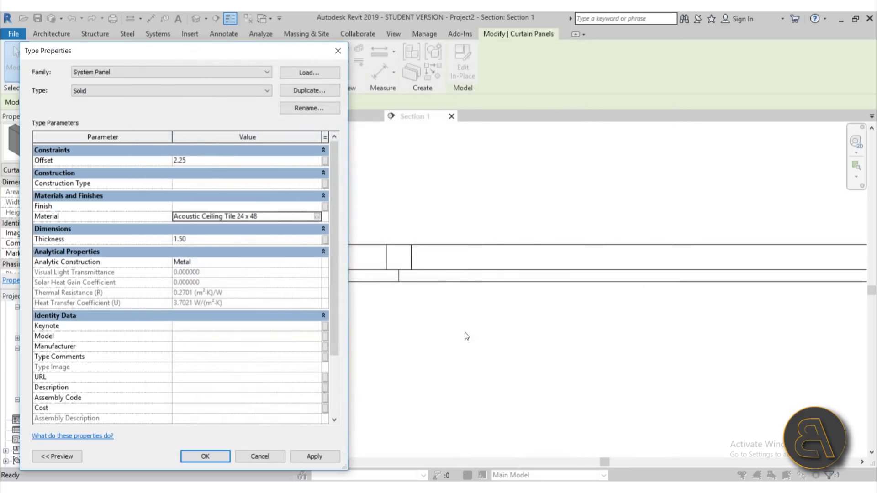
{"action": "left_click", "coordinate": [205, 456]}
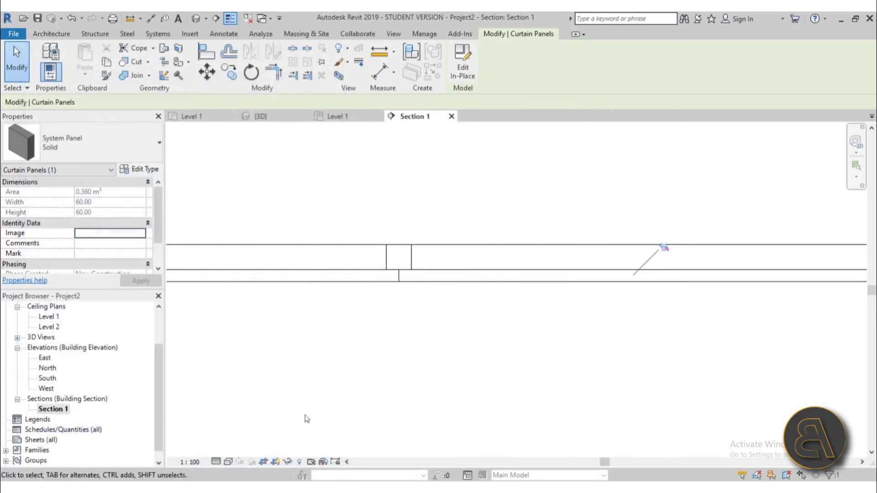
{"action": "key", "text": "Escape"}
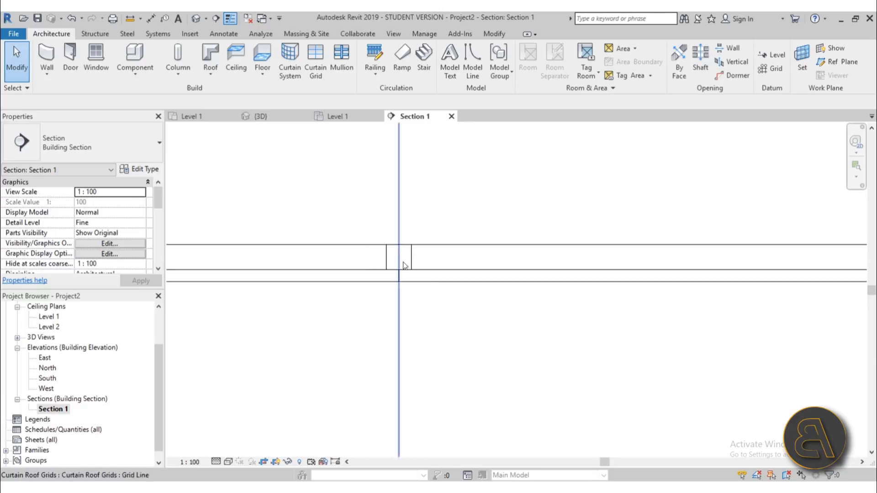
Inspect the mullions above the solid panels in Section 1 to identify their type
{"action": "left_click", "coordinate": [391, 253]}
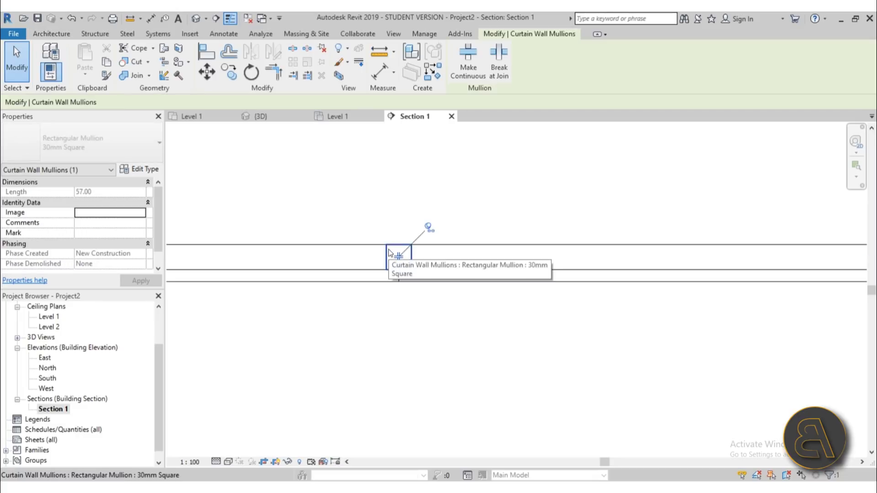
{"action": "left_click", "coordinate": [357, 245]}
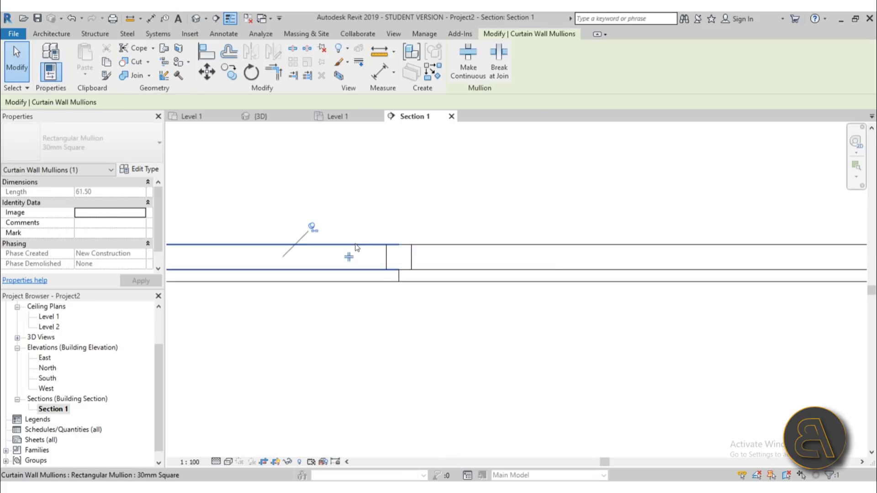
{"action": "left_click", "coordinate": [408, 260]}
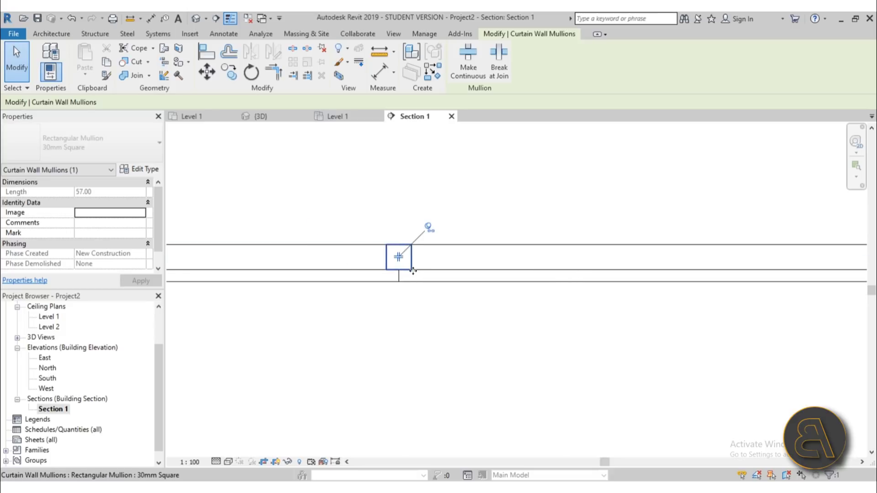
{"action": "left_click", "coordinate": [288, 346]}
Find the Rectangular Mullion types among the project's Curtain Wall Mullions families
{"action": "scroll", "coordinate": [87, 356], "scroll_direction": "down", "scroll_amount": 1}
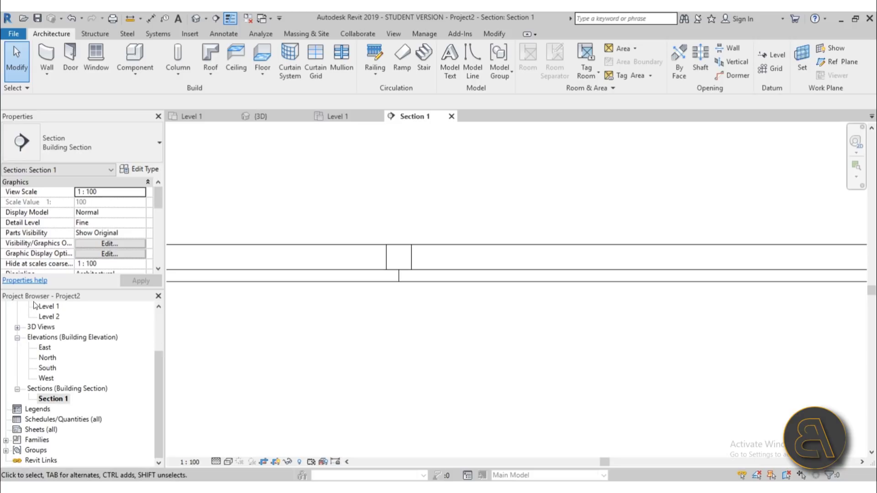
{"action": "left_click", "coordinate": [6, 441]}
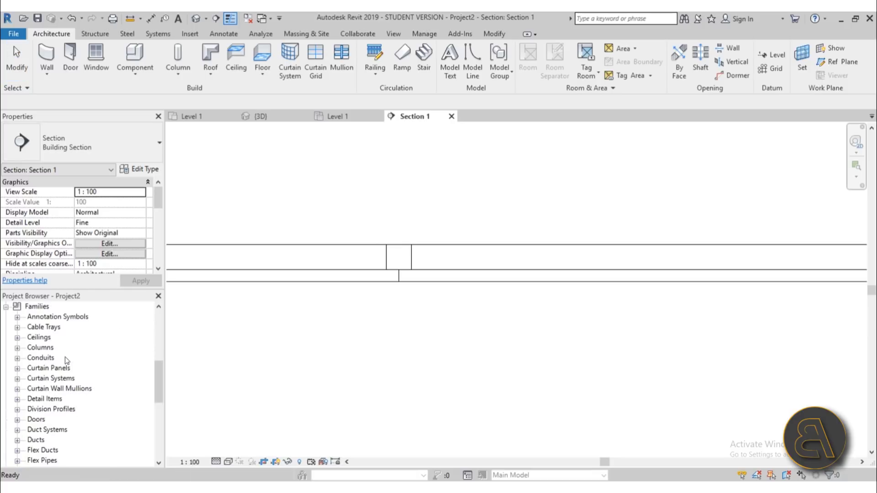
{"action": "scroll", "coordinate": [56, 370], "scroll_direction": "down", "scroll_amount": 2}
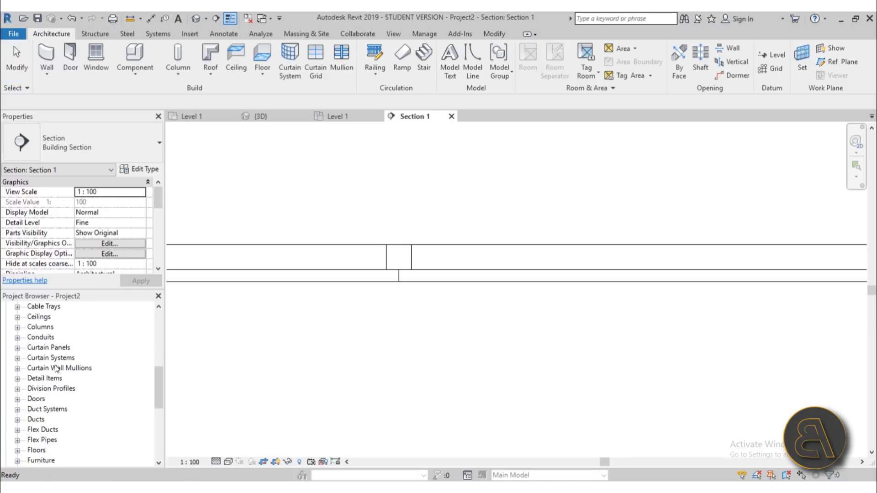
{"action": "scroll", "coordinate": [55, 369], "scroll_direction": "down", "scroll_amount": 6}
{"action": "scroll", "coordinate": [55, 370], "scroll_direction": "up", "scroll_amount": 4}
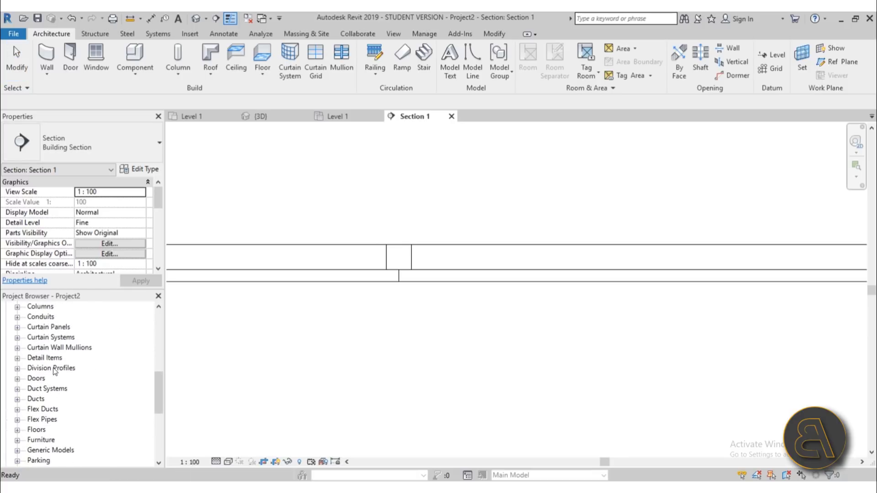
{"action": "left_click", "coordinate": [40, 348]}
{"action": "left_click", "coordinate": [17, 349]}
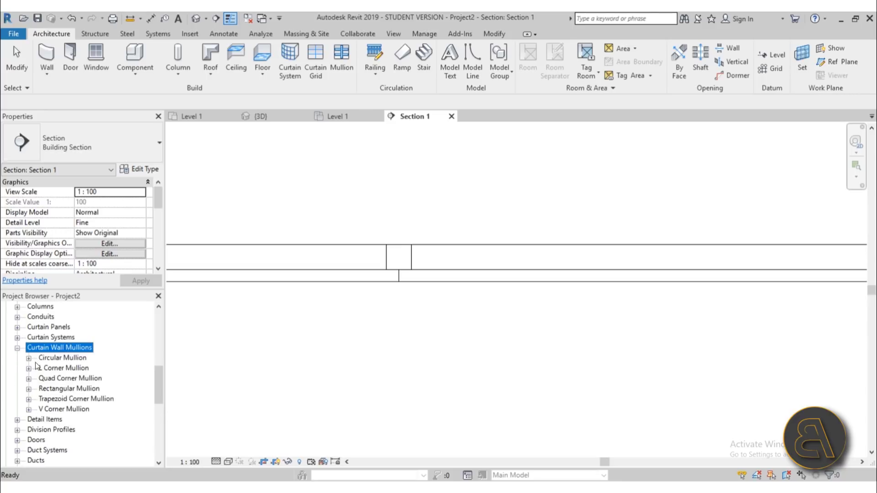
{"action": "left_click", "coordinate": [29, 389]}
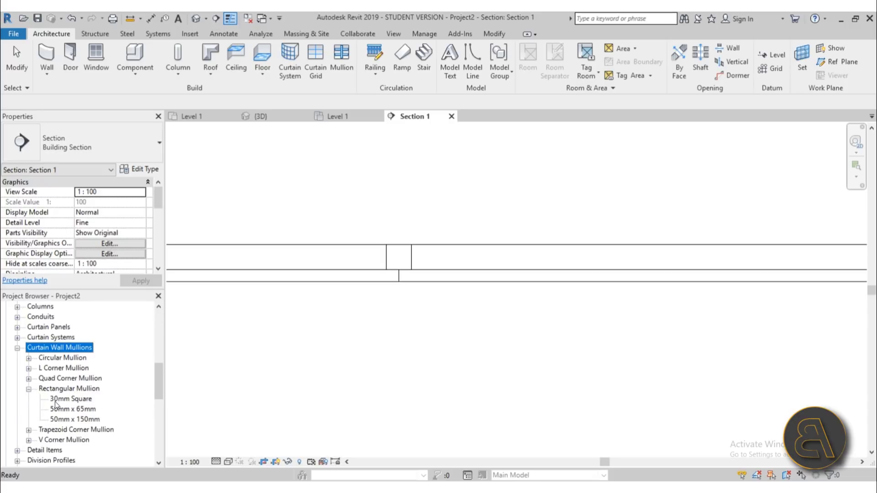
Duplicate the 30mm Square rectangular mullion type, keeping the name 30mm Square 2
{"action": "right_click", "coordinate": [58, 399]}
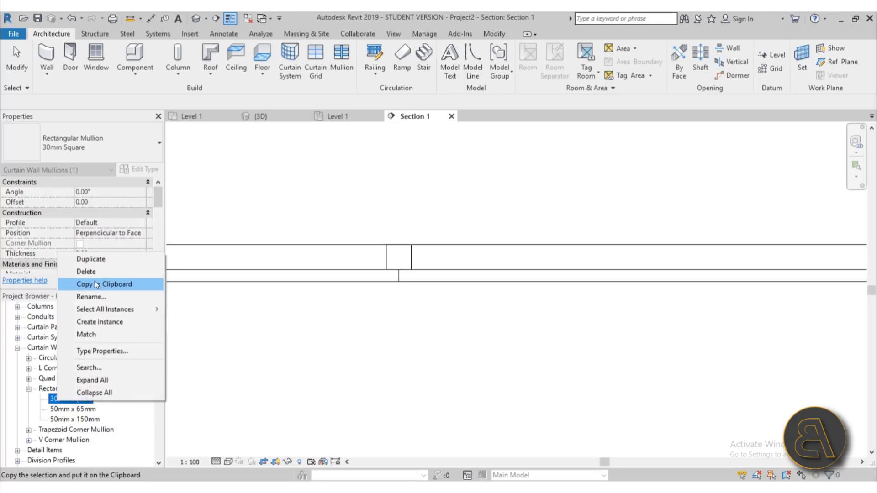
{"action": "left_click", "coordinate": [89, 260]}
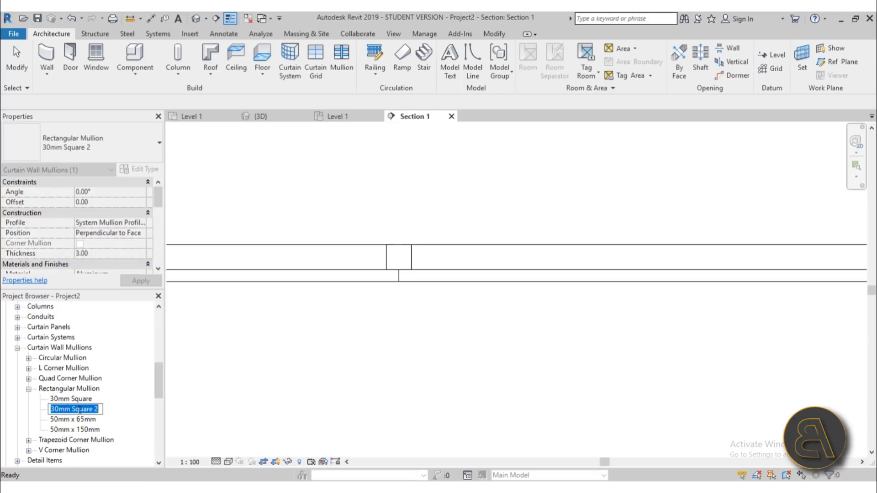
{"action": "left_click", "coordinate": [79, 408]}
{"action": "key", "text": "Return"}
Set the offset of the 30mm Square 2 mullion type to 3
{"action": "double_click", "coordinate": [78, 408]}
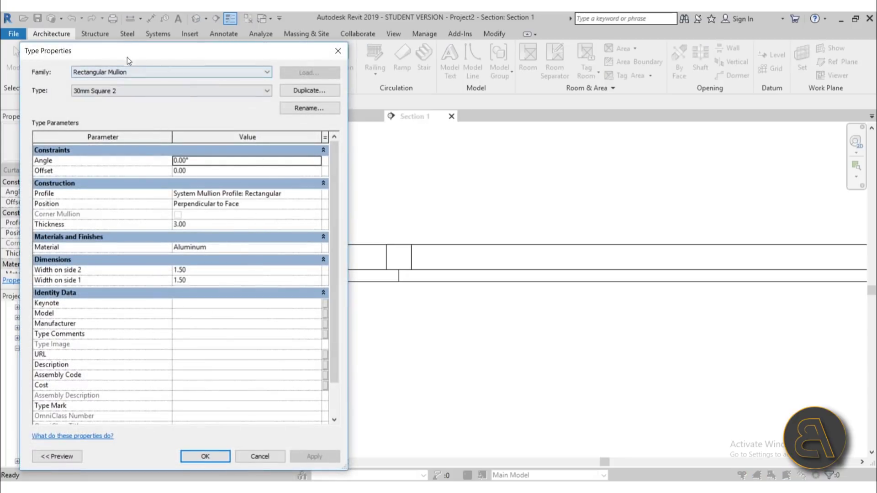
{"action": "left_click_drag", "start_coordinate": [127, 57], "coordinate": [159, 56]}
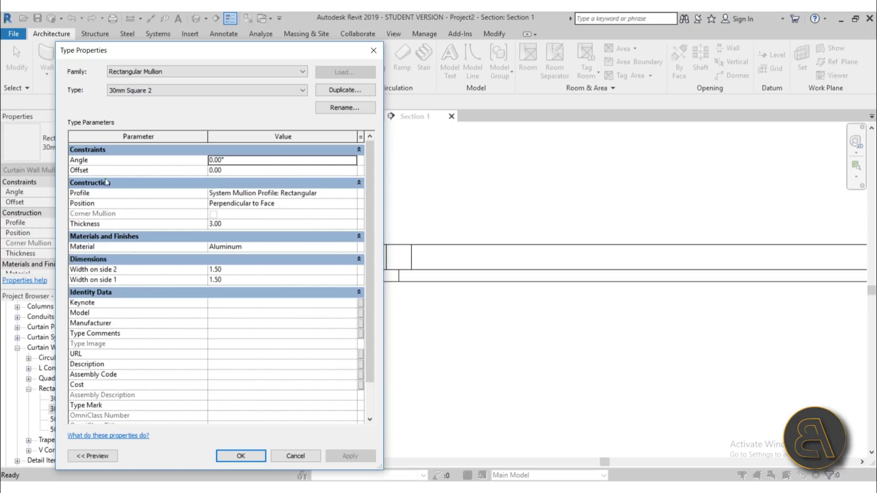
{"action": "left_click", "coordinate": [233, 171]}
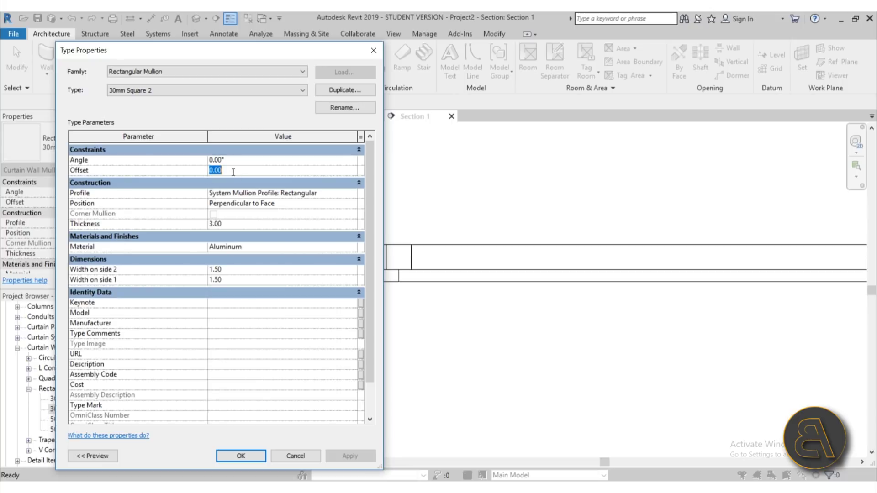
{"action": "type", "text": "3"}
{"action": "key", "text": "Return"}
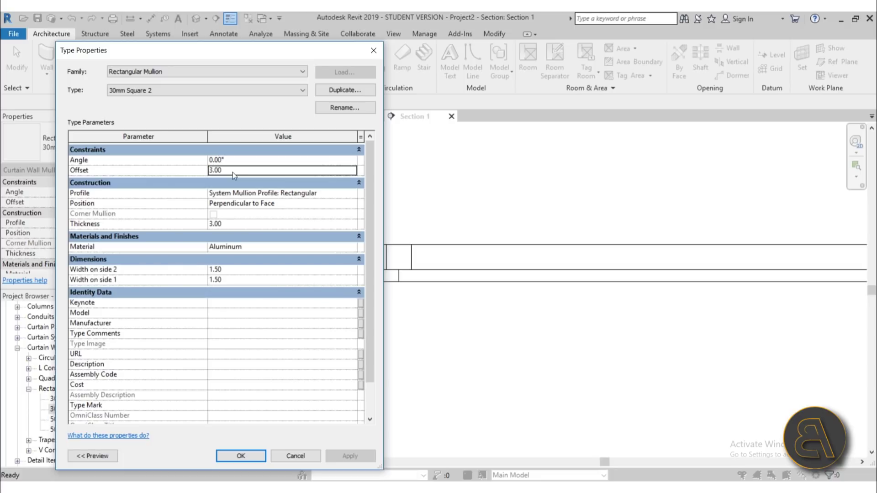
{"action": "left_click", "coordinate": [249, 454]}
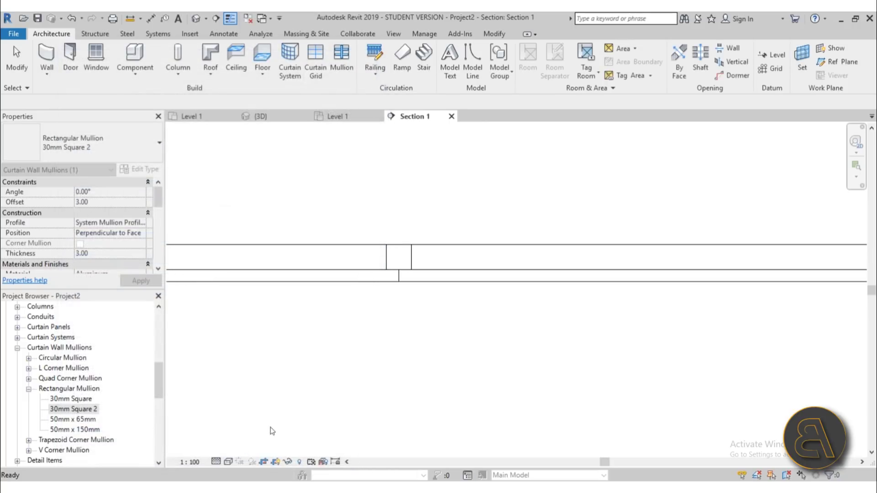
Set the Grid 1 interior mullion type of the Sloped Glazing roof type to Rectangular Mullion : 30mm Square 2
{"action": "left_click", "coordinate": [397, 240]}
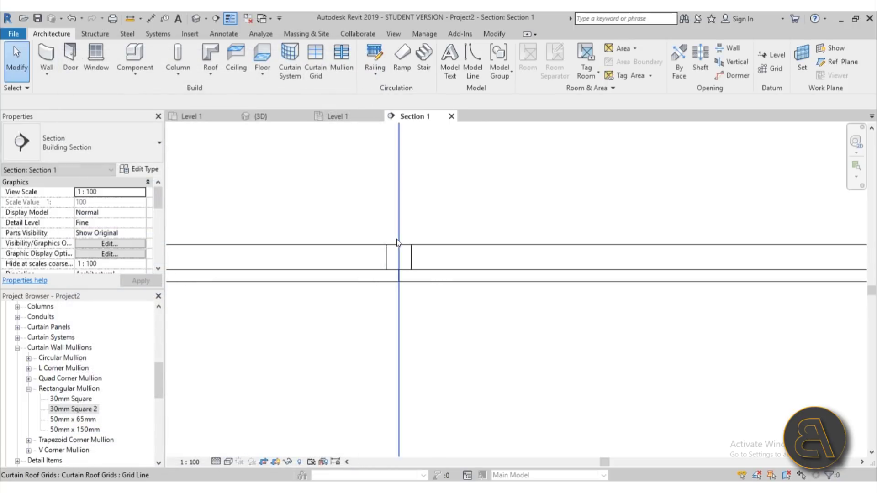
{"action": "left_click", "coordinate": [344, 257]}
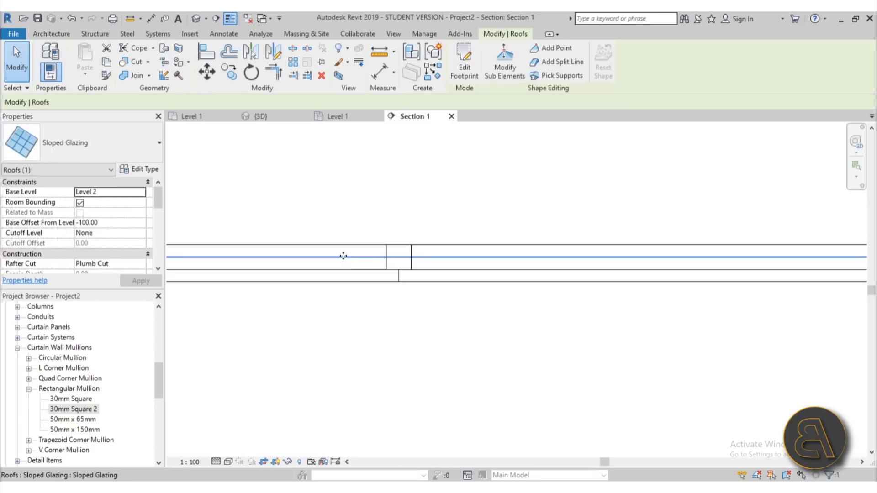
{"action": "left_click", "coordinate": [139, 169]}
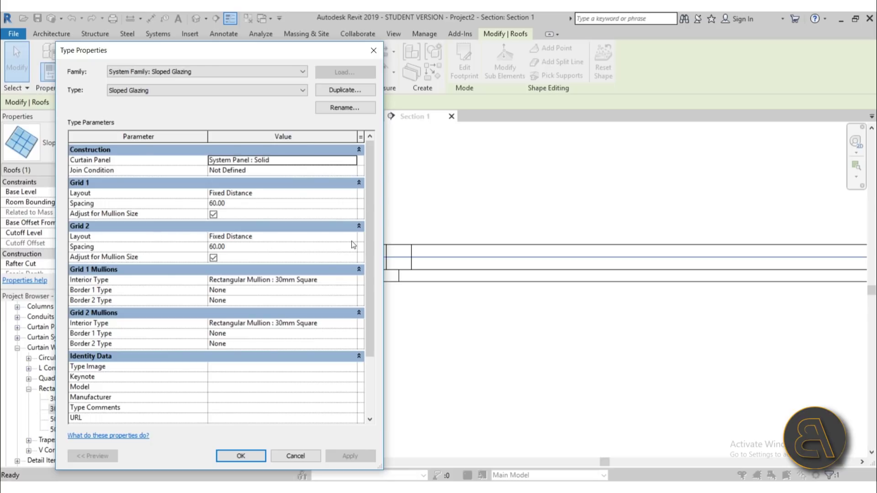
{"action": "left_click", "coordinate": [358, 280]}
{"action": "left_click", "coordinate": [352, 280]}
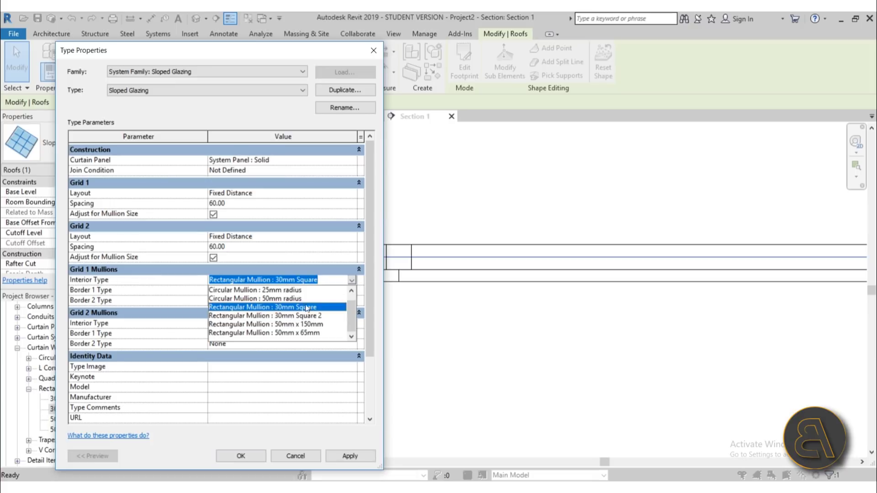
{"action": "left_click", "coordinate": [293, 317]}
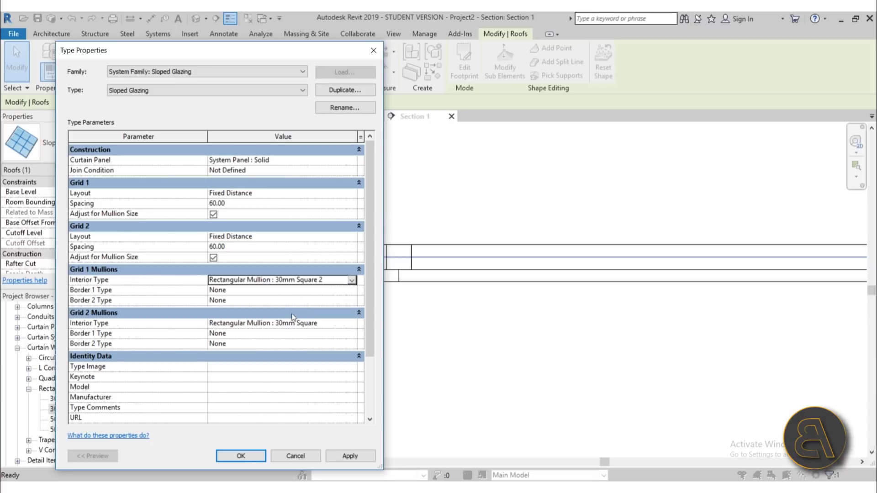
{"action": "left_click", "coordinate": [345, 457]}
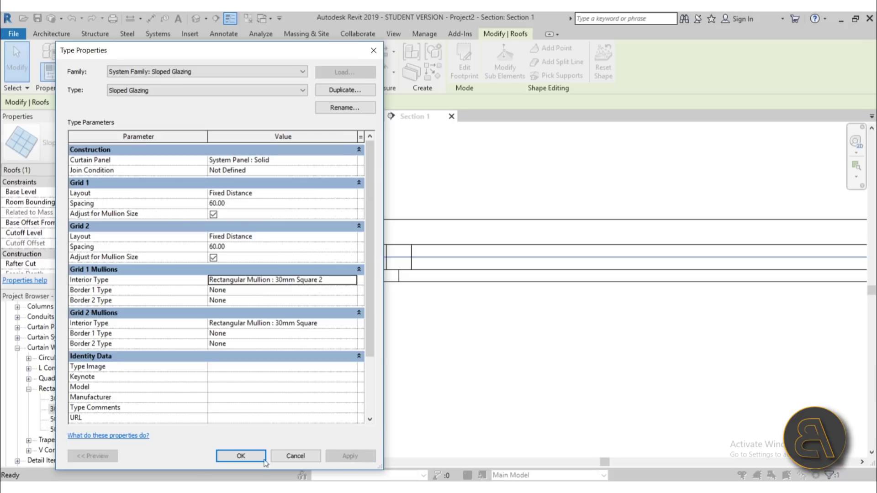
{"action": "left_click", "coordinate": [238, 456]}
Examine the mullions of both grid directions along the ceiling in Section 1 to compare their types and vertical positions
{"action": "left_click", "coordinate": [366, 271]}
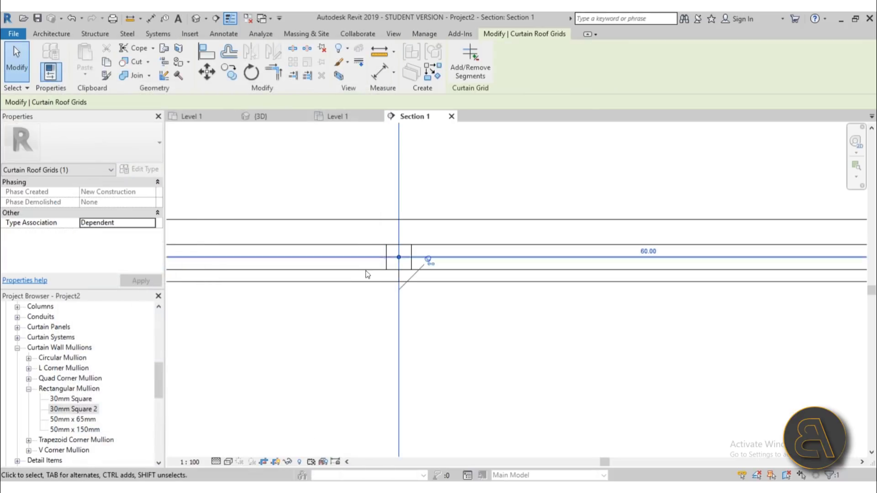
{"action": "left_click", "coordinate": [393, 256]}
{"action": "scroll", "coordinate": [397, 254], "scroll_direction": "up", "scroll_amount": 4}
{"action": "scroll", "coordinate": [427, 225], "scroll_direction": "down", "scroll_amount": 5}
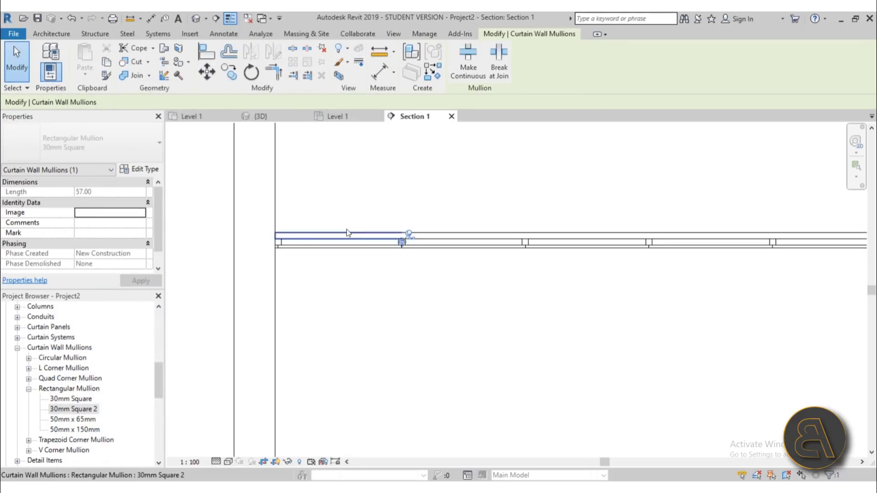
{"action": "left_click", "coordinate": [336, 246]}
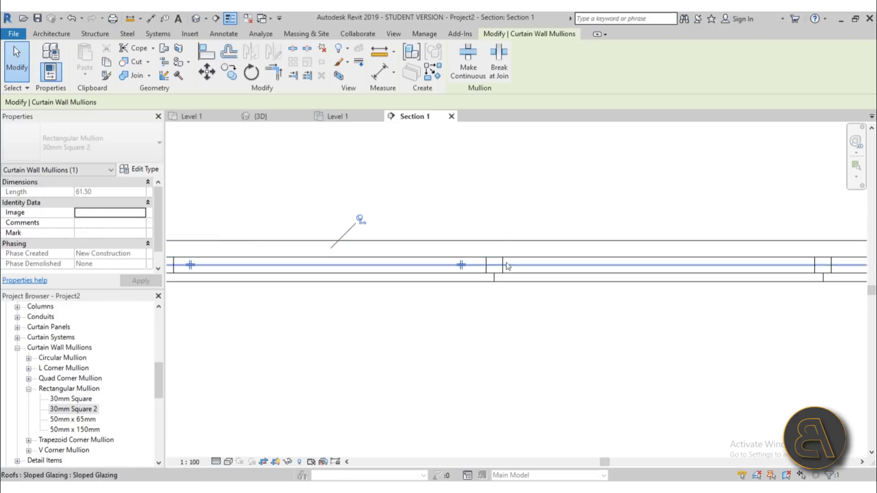
{"action": "scroll", "coordinate": [388, 200], "scroll_direction": "down", "scroll_amount": 5}
{"action": "scroll", "coordinate": [450, 254], "scroll_direction": "down", "scroll_amount": 3}
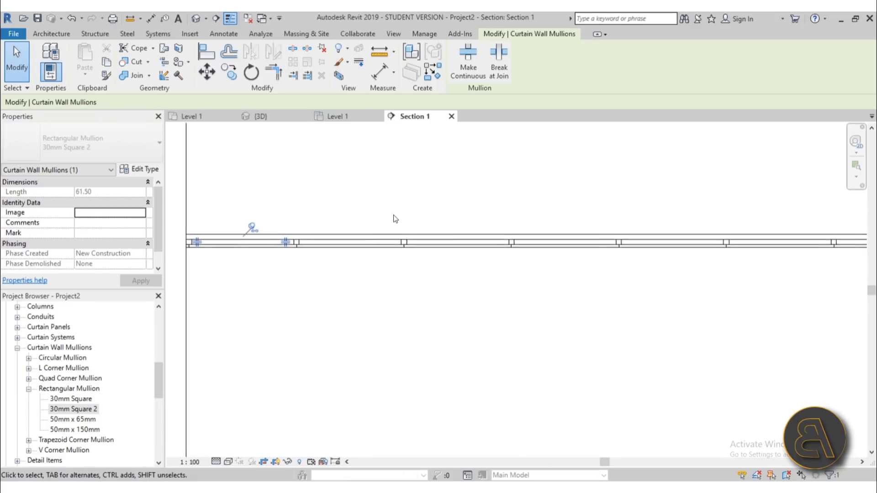
{"action": "left_click", "coordinate": [470, 205]}
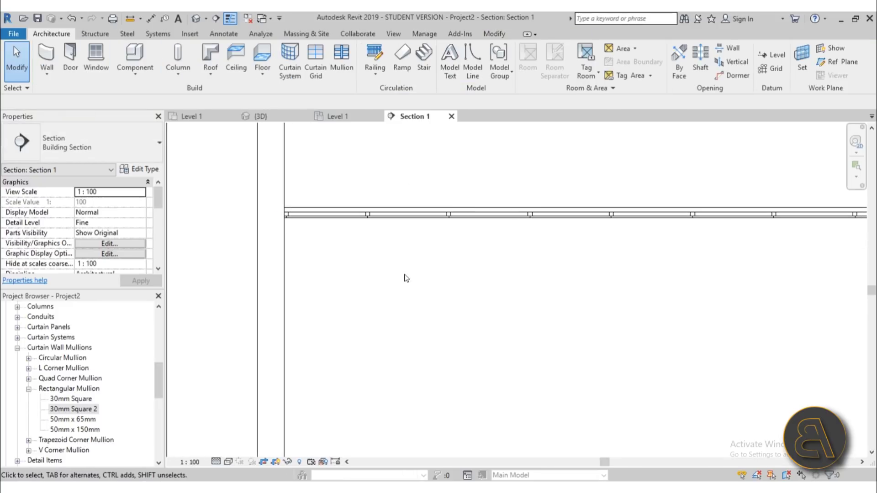
{"action": "scroll", "coordinate": [366, 210], "scroll_direction": "up", "scroll_amount": 2}
{"action": "scroll", "coordinate": [361, 208], "scroll_direction": "up", "scroll_amount": 1}
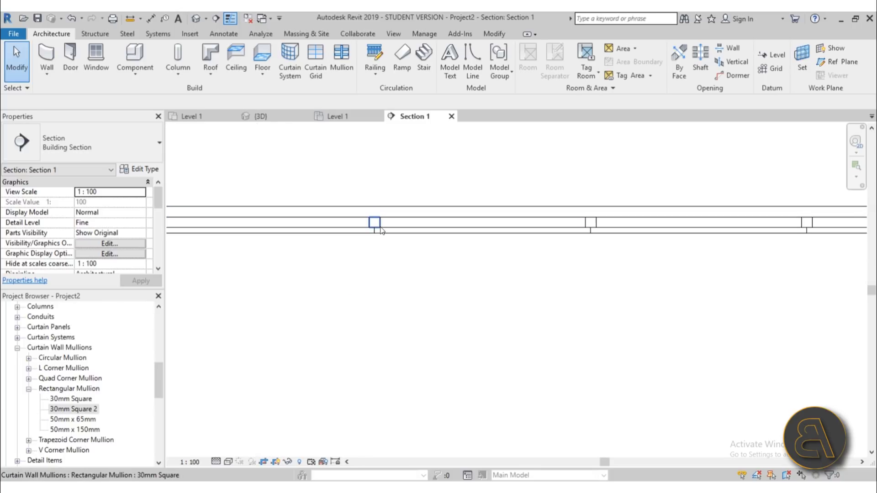